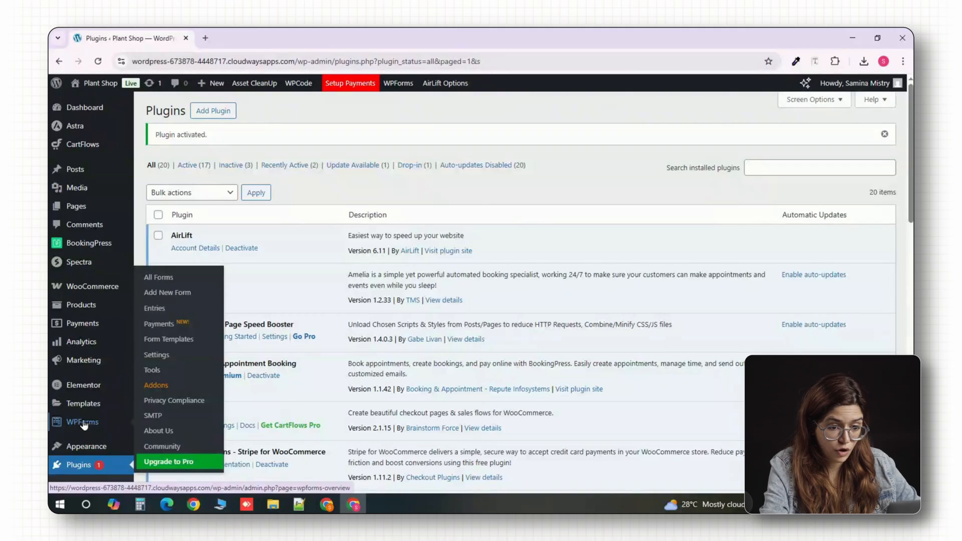
# Step: Create a new blank form in WPForms and add a single-line text field labelled First Name
pyautogui.click(90, 423)
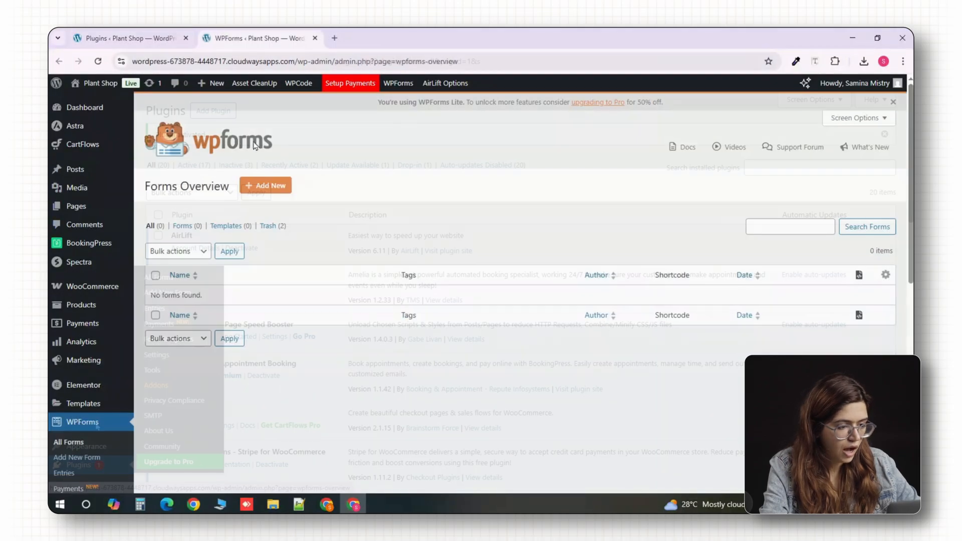
pyautogui.click(276, 191)
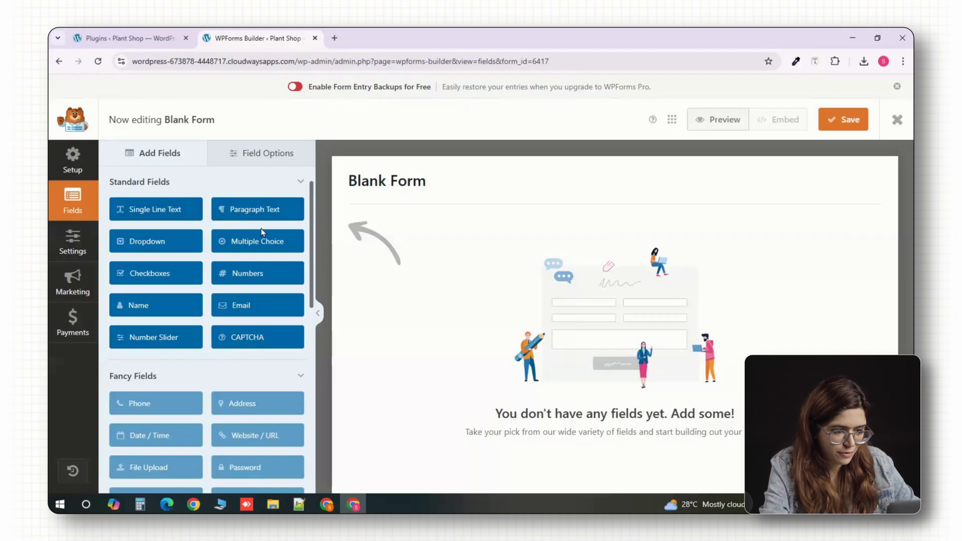
pyautogui.moveTo(184, 216); pyautogui.dragTo(542, 240)
pyautogui.click(419, 263)
pyautogui.write('First Name')
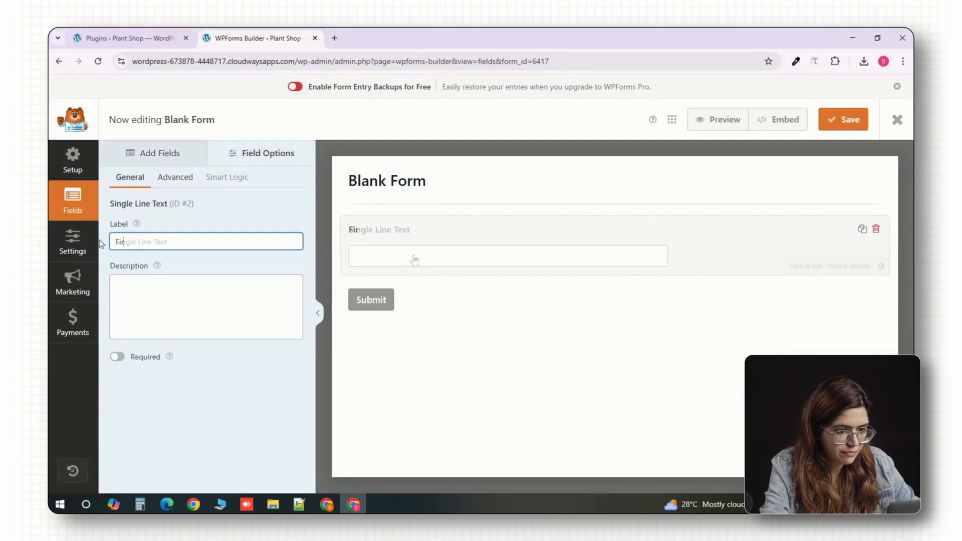
# Step: Add two more single-line text fields to the form, labelled Last Name and Job Title
pyautogui.click(159, 158)
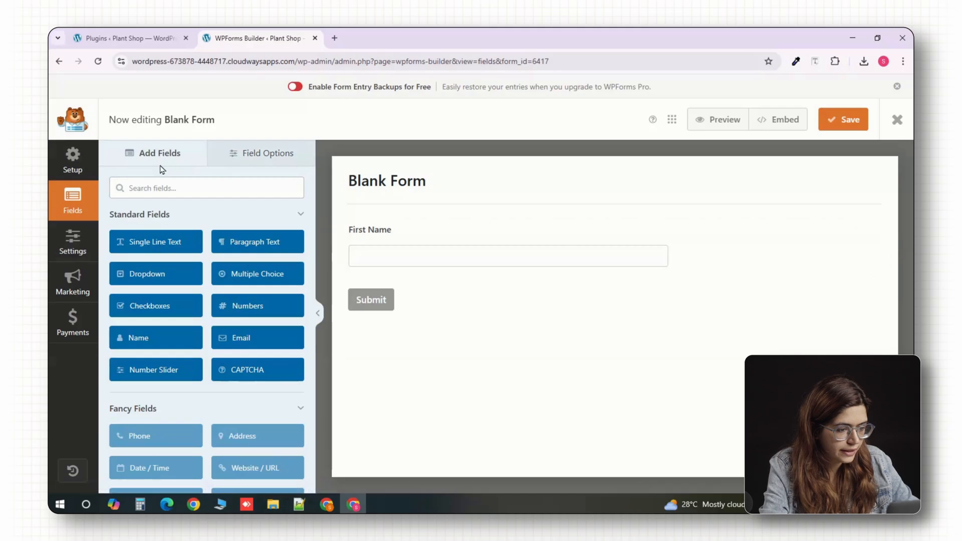
pyautogui.click(170, 244)
pyautogui.tripleClick(180, 242)
pyautogui.write('Last Name')
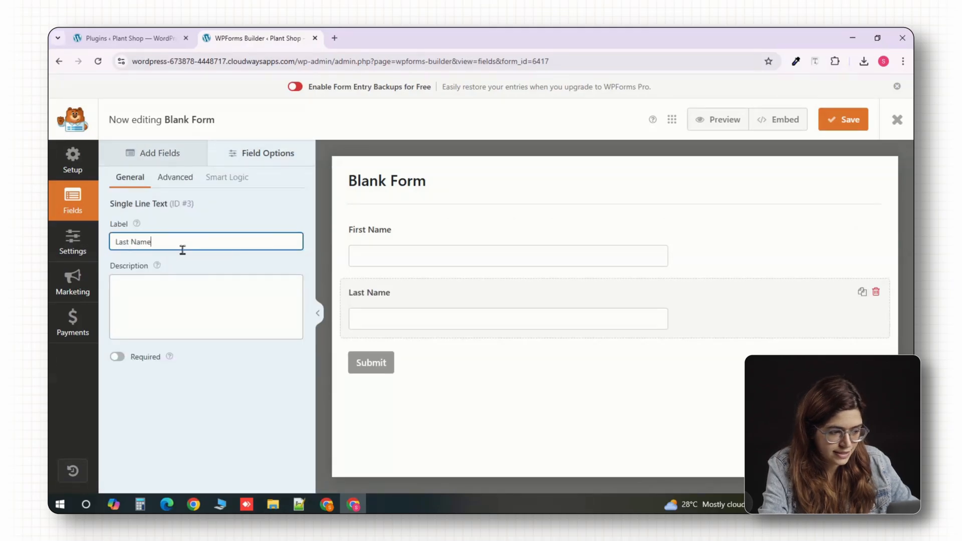
pyautogui.click(156, 161)
pyautogui.click(181, 244)
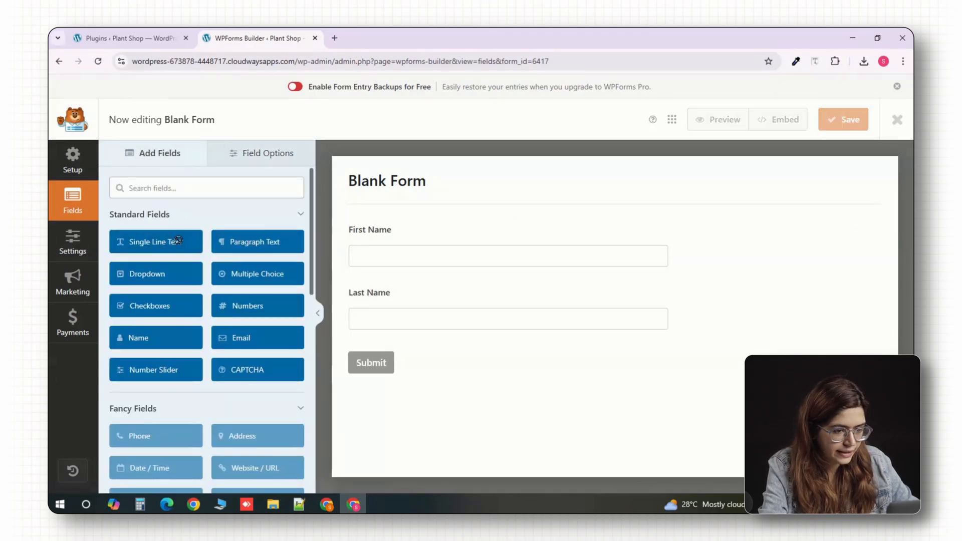
pyautogui.tripleClick(181, 242)
pyautogui.write('Job Title')
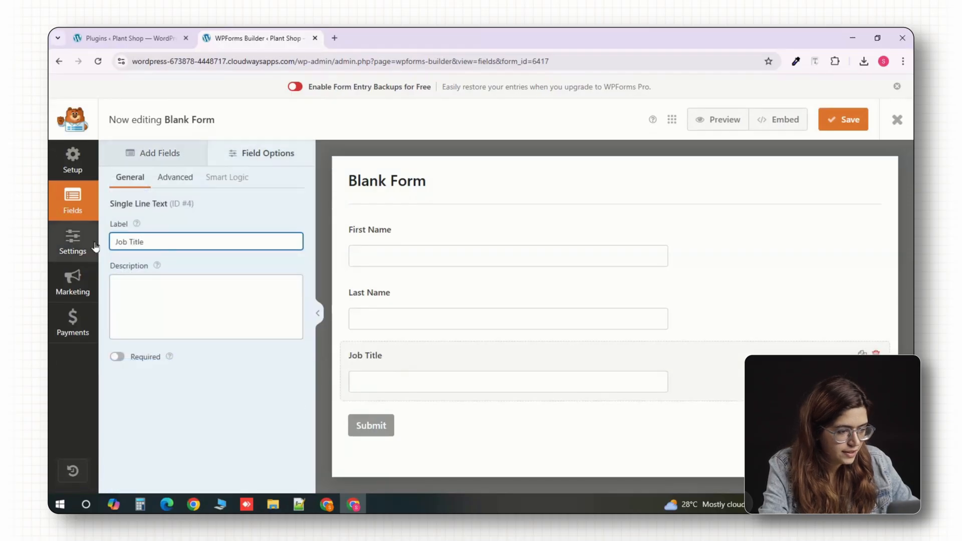
# Step: Add an Email field labelled Work Email and a Numbers field labelled Phone below the Job Title field
pyautogui.click(159, 153)
pyautogui.moveTo(236, 338); pyautogui.dragTo(321, 348)
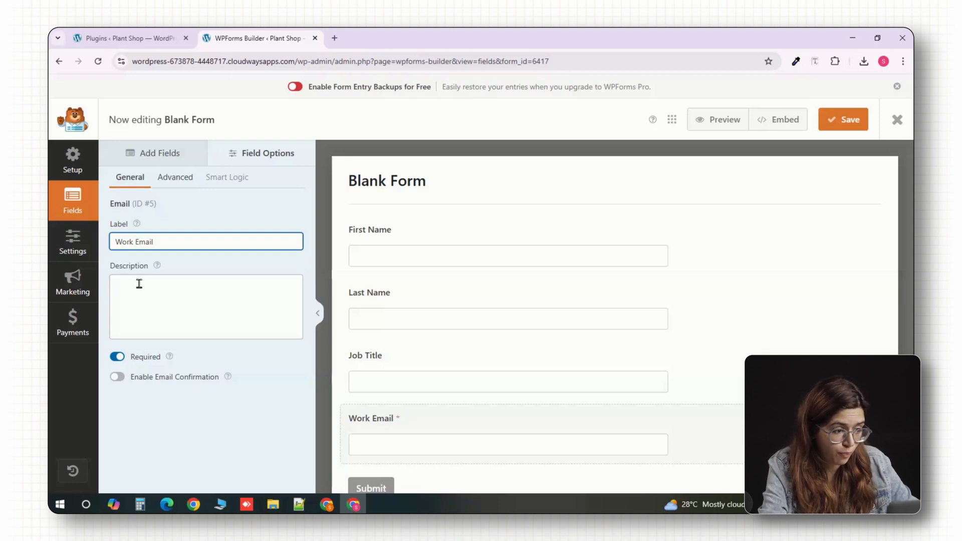
pyautogui.click(160, 153)
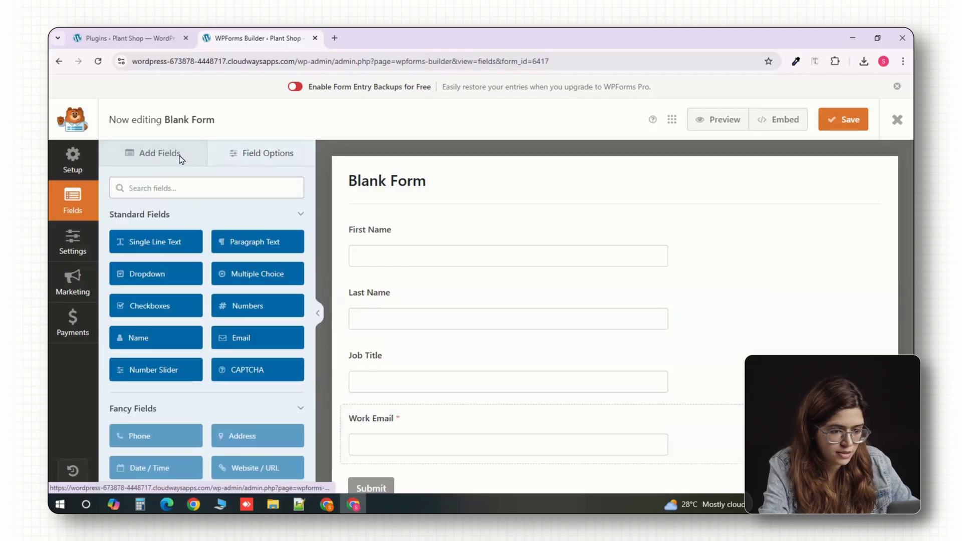
pyautogui.scroll(-2, 217, 261)
pyautogui.scroll(1, 217, 261)
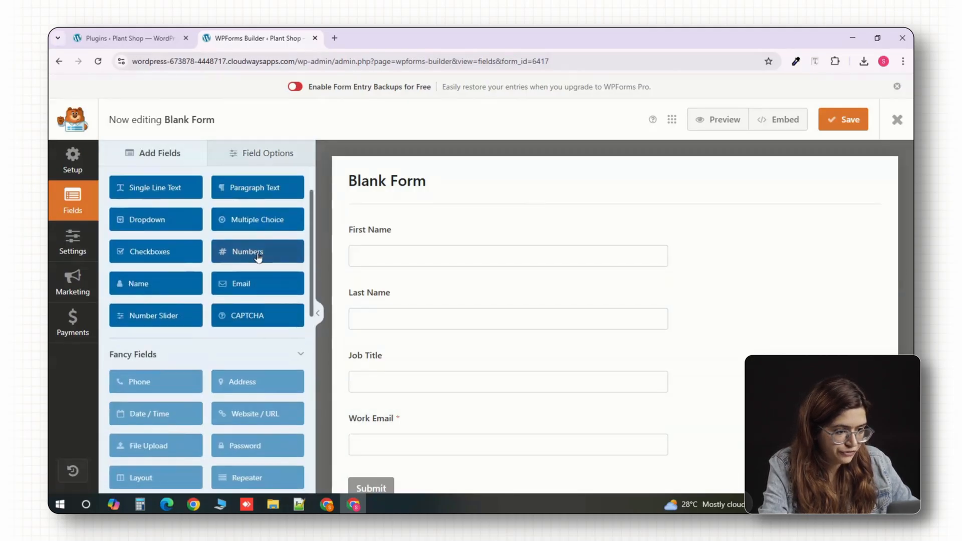
pyautogui.click(224, 250)
pyautogui.doubleClick(165, 242)
pyautogui.write('Phone')
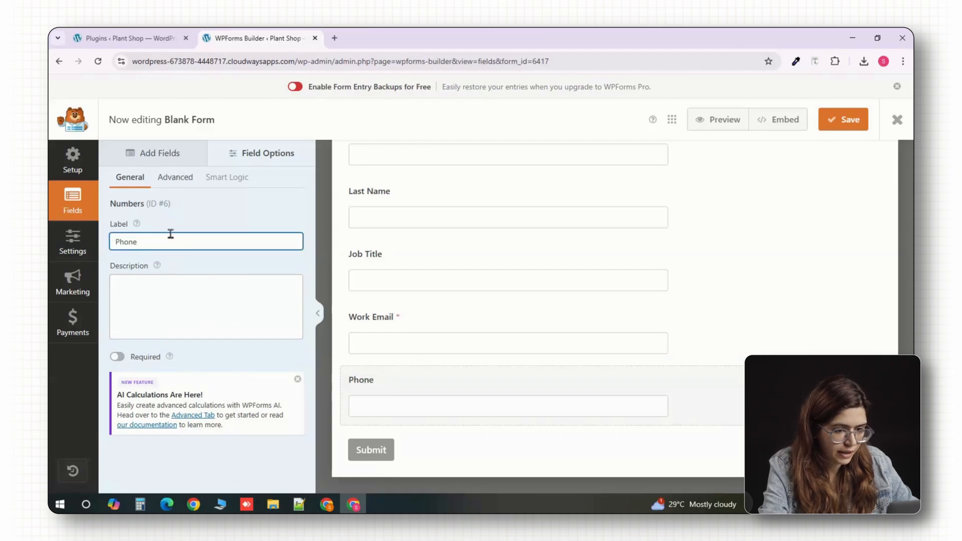
# Step: Add a Multiple Choice field below Phone and label it Number of Employees
pyautogui.click(168, 160)
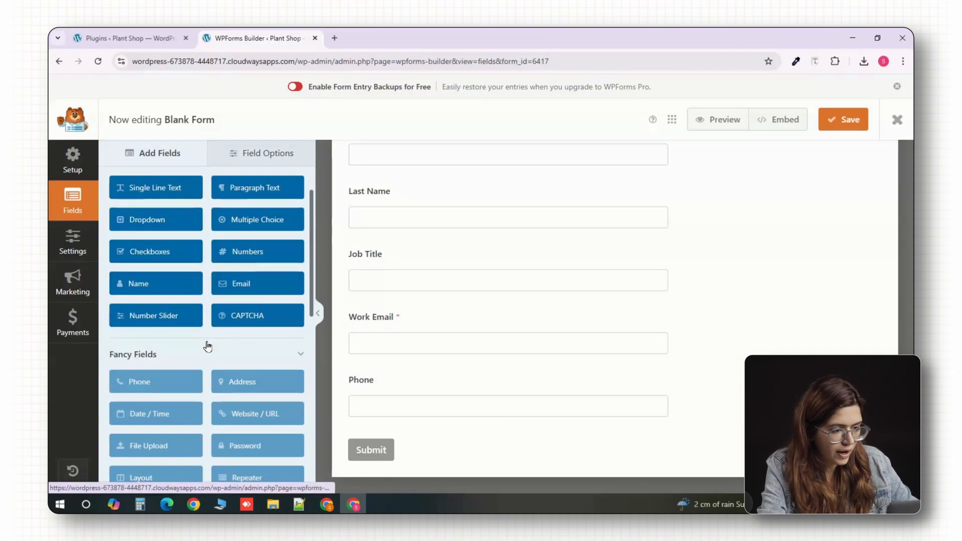
pyautogui.click(253, 219)
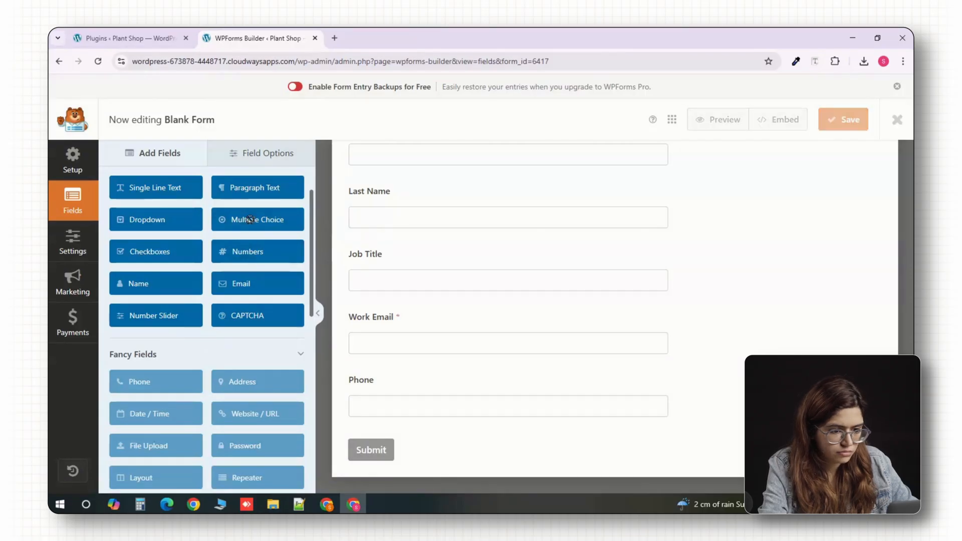
pyautogui.click(376, 365)
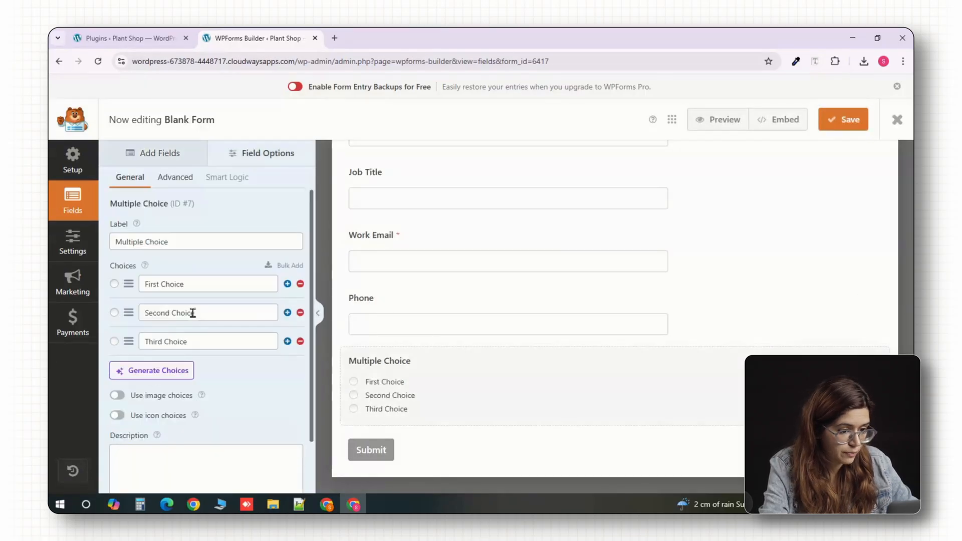
pyautogui.moveTo(170, 243); pyautogui.dragTo(109, 249)
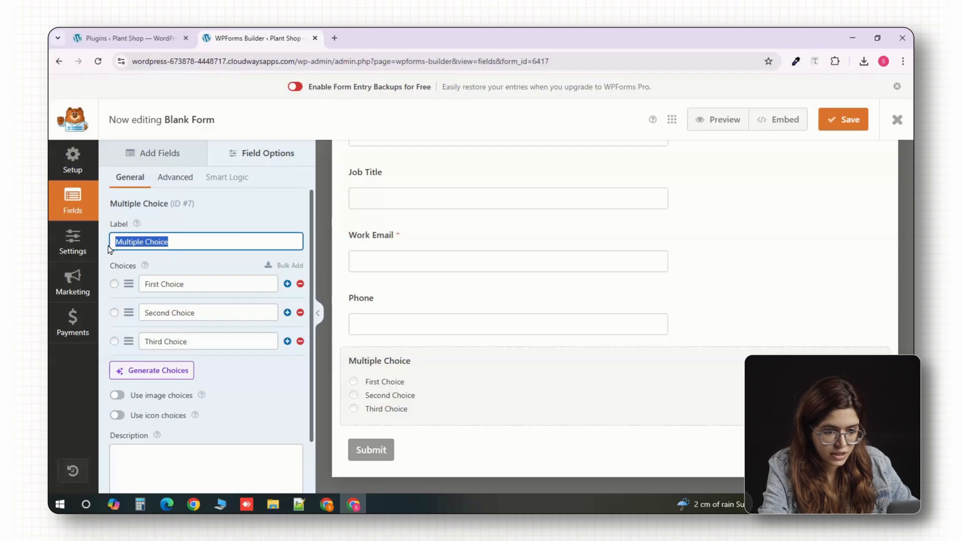
pyautogui.write('N')
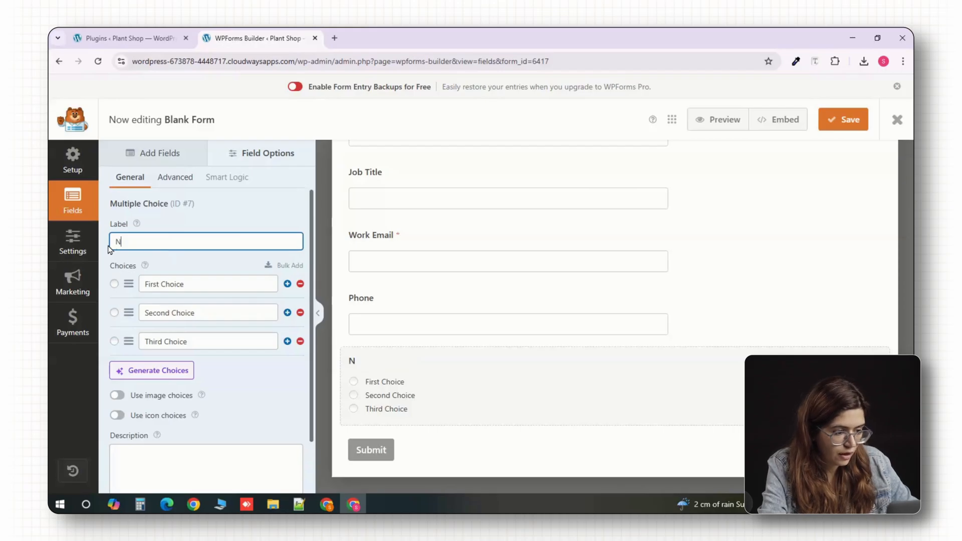
pyautogui.write('umber of Employees')
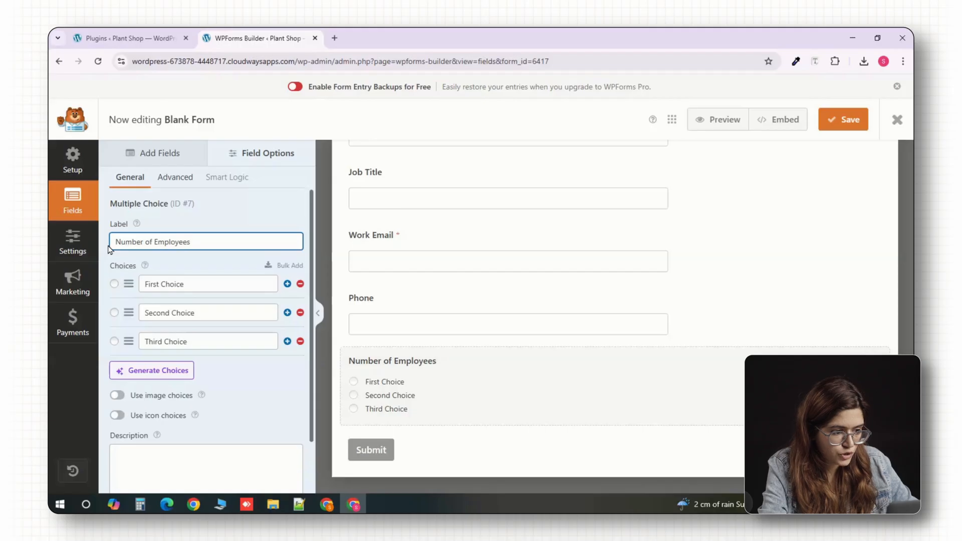
# Step: Set the choices to "I'm a solo creator - I need to set up an account for myself" and the "I'm part of a team" equivalent, removing the third
pyautogui.tripleClick(171, 283)
pyautogui.write("I'")
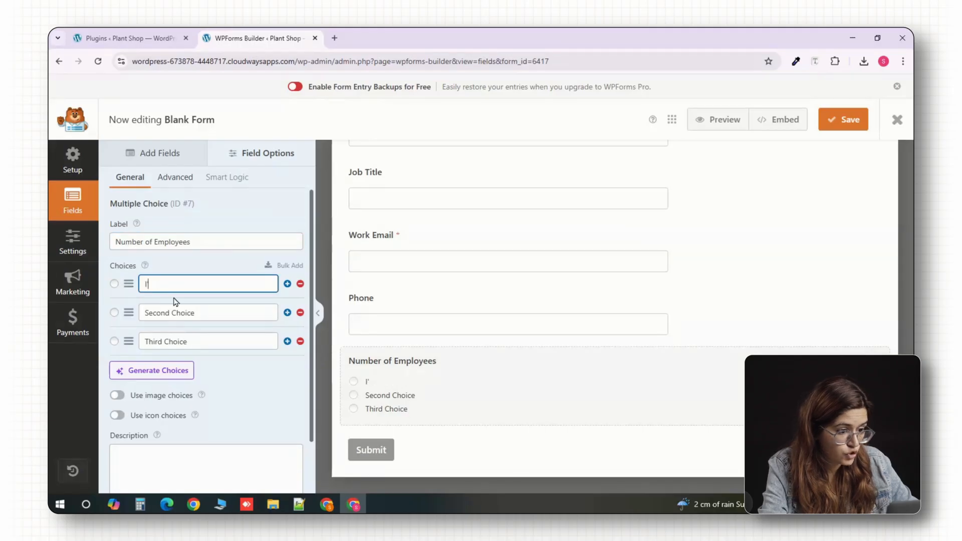
pyautogui.write('m a solo creator - I need to set up an account for myself')
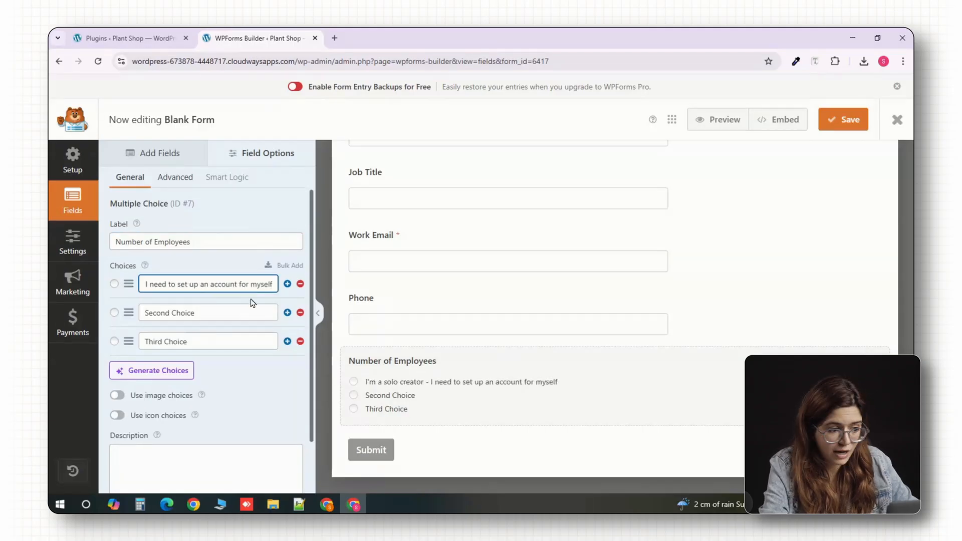
pyautogui.tripleClick(225, 313)
pyautogui.press('BackSpace')
pyautogui.write("I'm part of a team - I need to set up an account for a team")
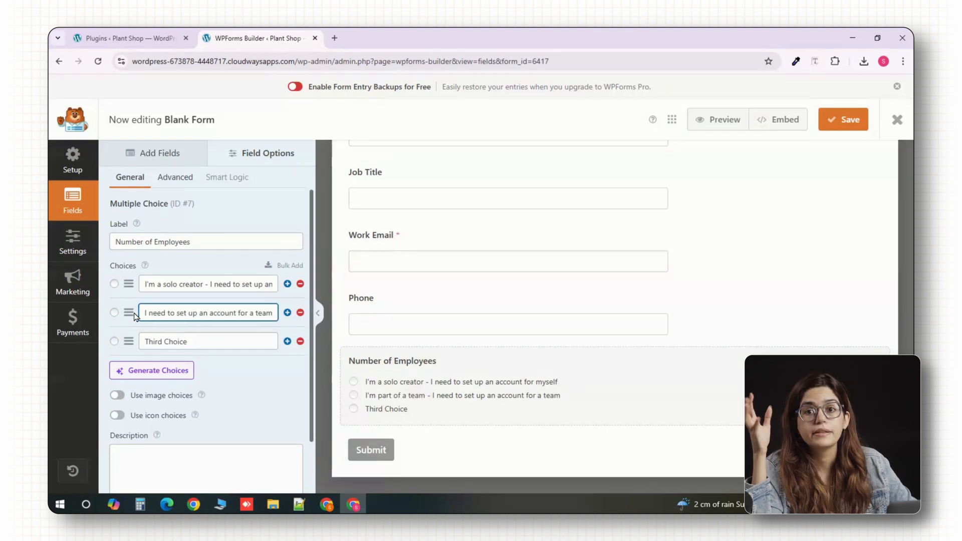
pyautogui.click(300, 341)
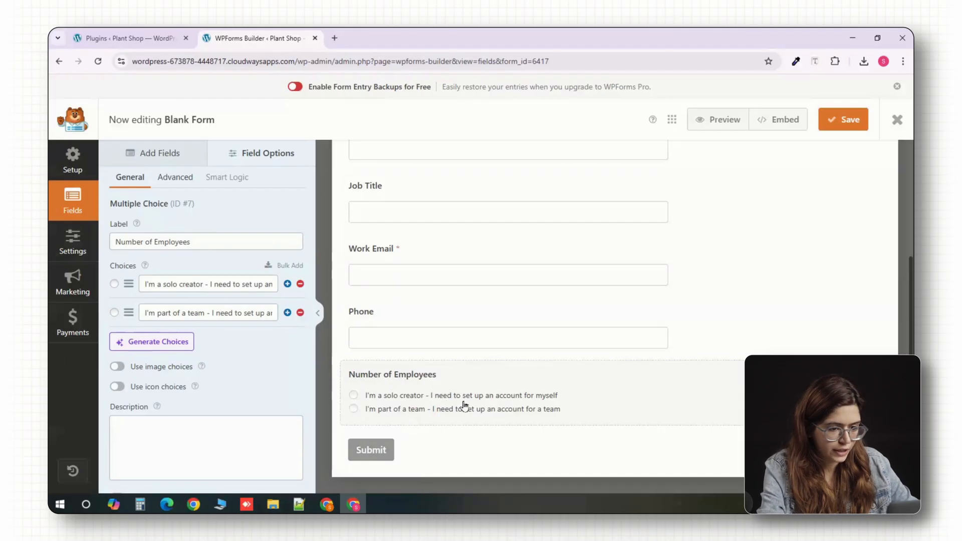
# Step: Change the form's submit button text to "Get in Touch"
pyautogui.click(373, 451)
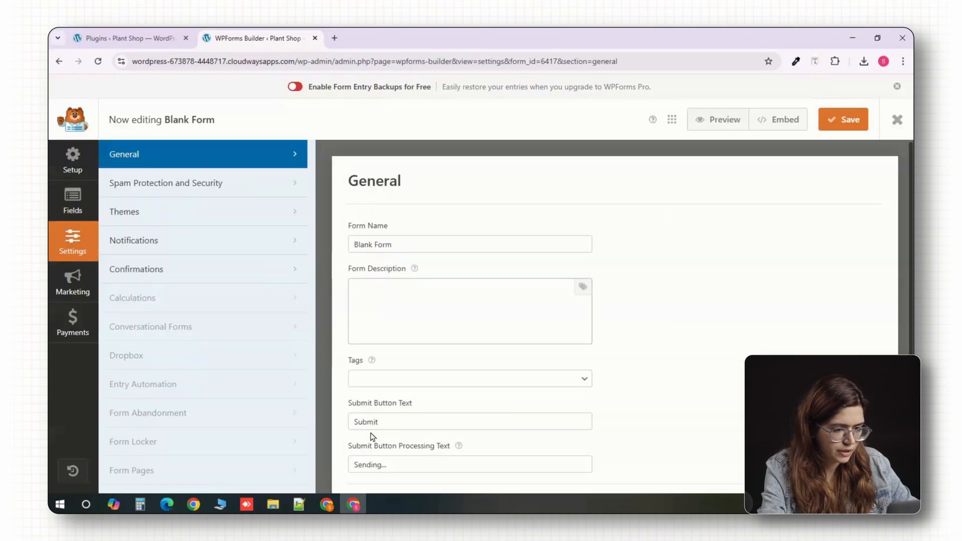
pyautogui.scroll(-1, 419, 358)
pyautogui.doubleClick(360, 376)
pyautogui.write('Get in Touch')
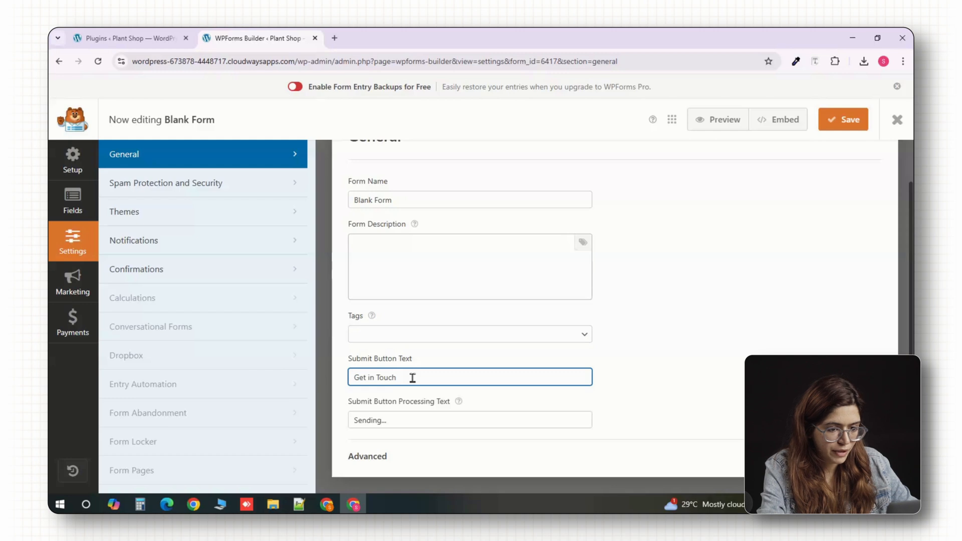
# Step: Rename the form as "Contact form 1" and save it
pyautogui.scroll(1, 558, 376)
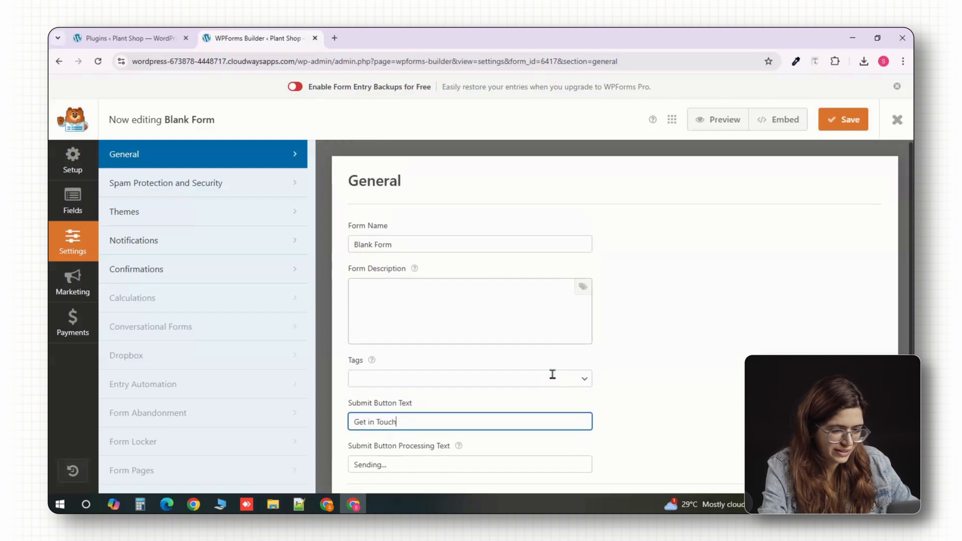
pyautogui.tripleClick(396, 246)
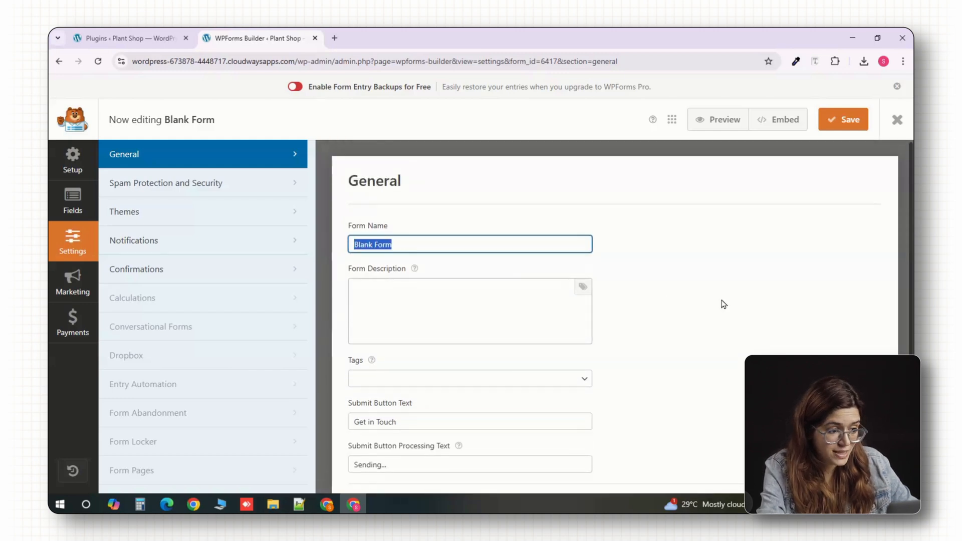
pyautogui.write('Contact form 1')
pyautogui.scroll(-1, 548, 295)
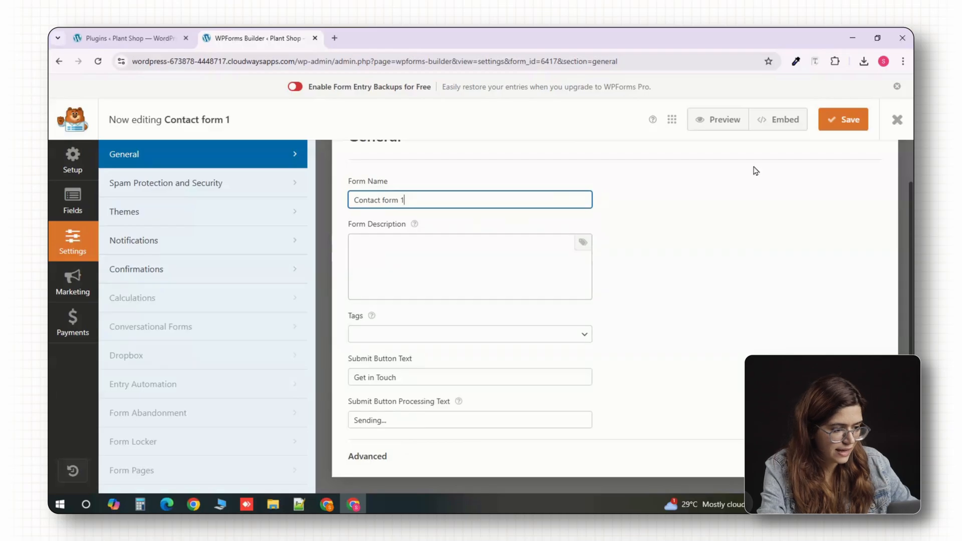
pyautogui.click(844, 128)
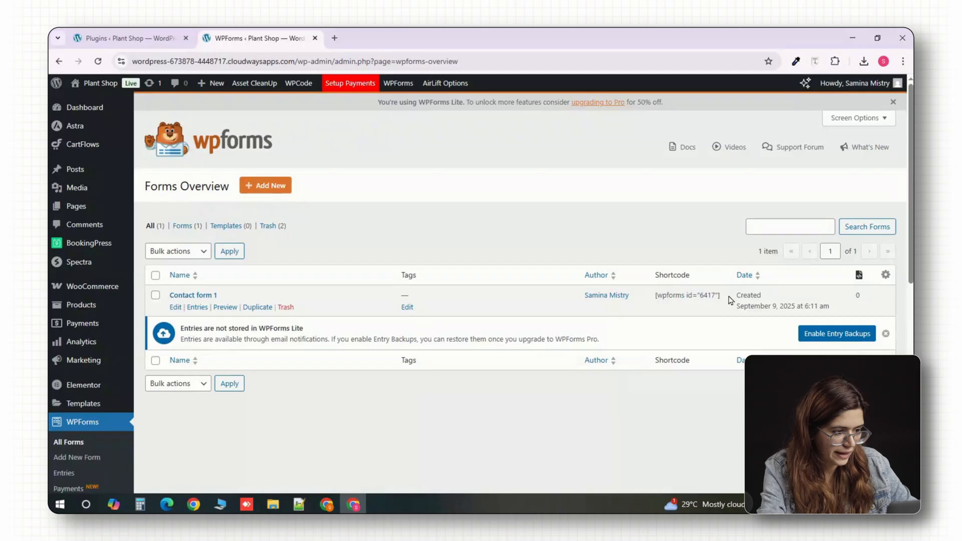
# Step: Copy the shortcode of Contact form 1 from the forms overview
pyautogui.moveTo(655, 296); pyautogui.dragTo(720, 295)
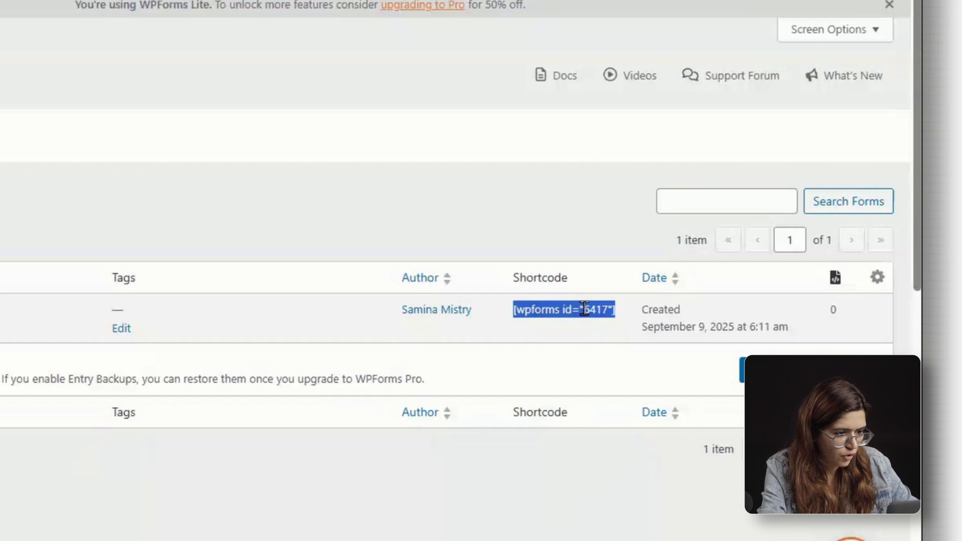
pyautogui.rightClick(584, 309)
pyautogui.click(610, 330)
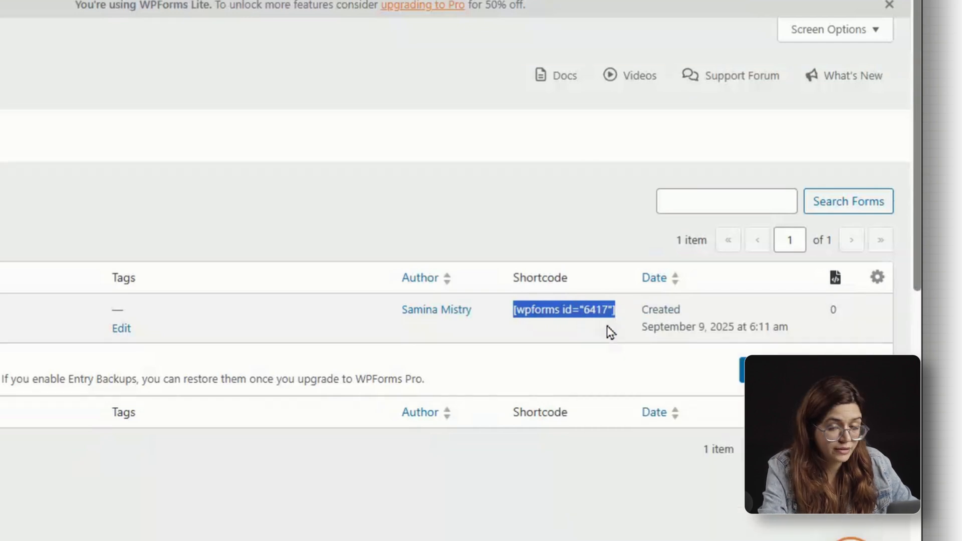
pyautogui.click(577, 334)
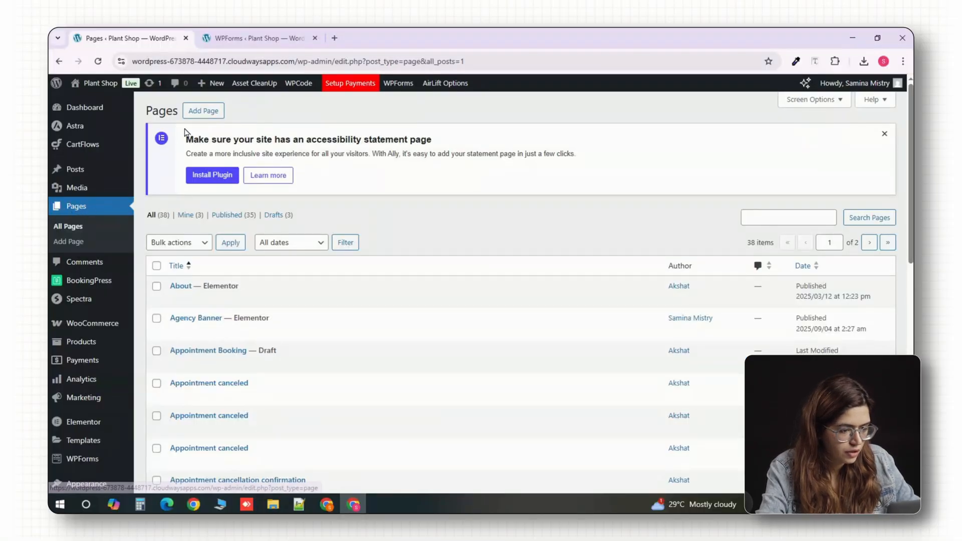
# Step: Create a new page in a separate browser tab, title it Contact Form 1, publish it and open it in Elementor
pyautogui.rightClick(201, 111)
pyautogui.click(210, 125)
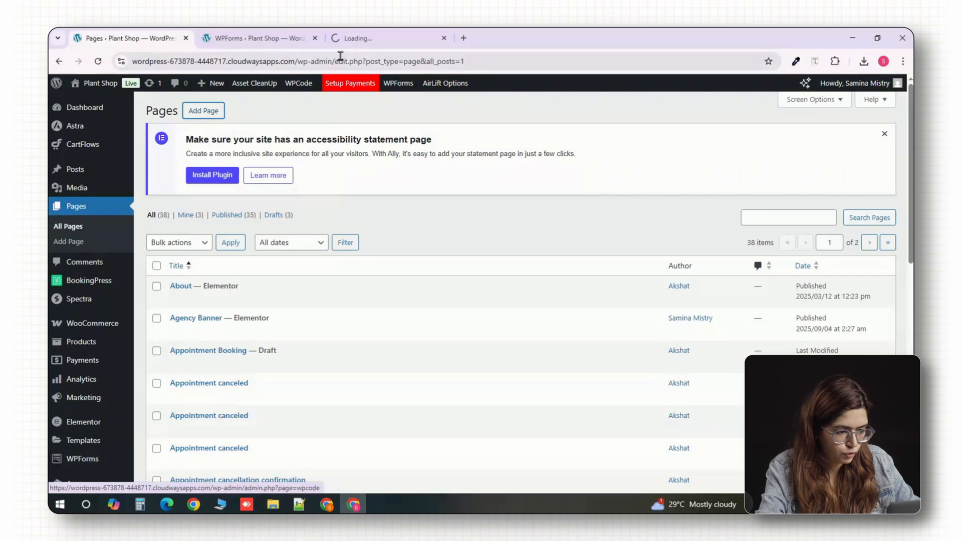
pyautogui.click(350, 39)
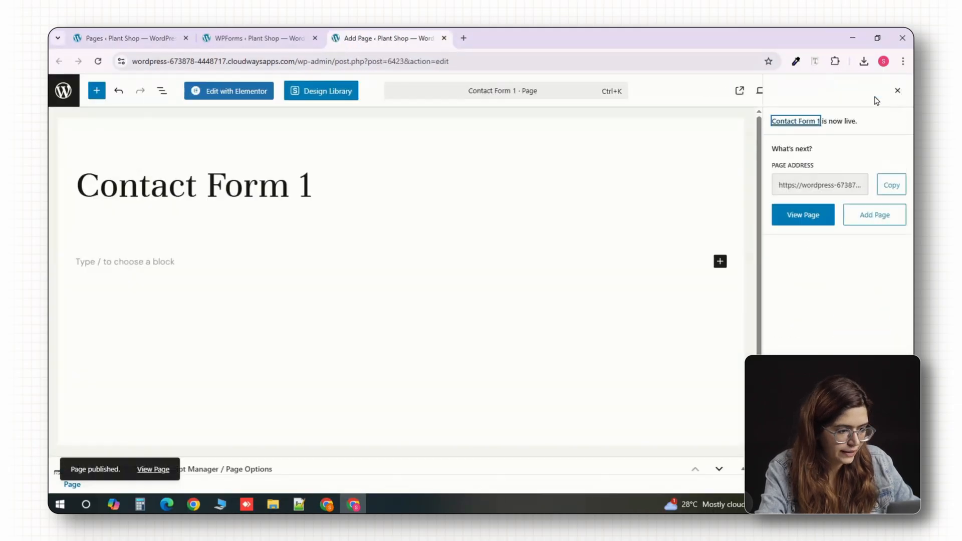
pyautogui.click(248, 93)
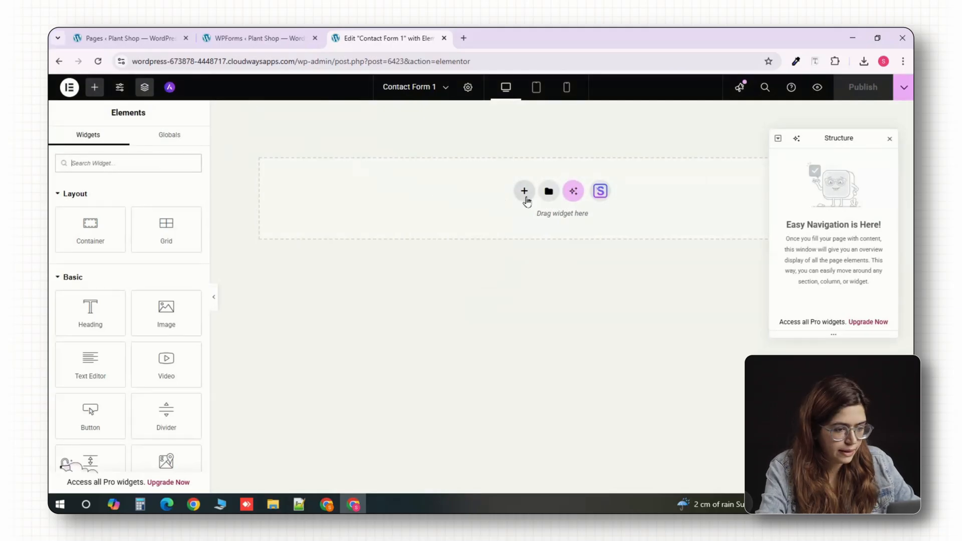
# Step: Add a Flexbox container with two equal columns to the empty page
pyautogui.click(524, 192)
pyautogui.click(518, 229)
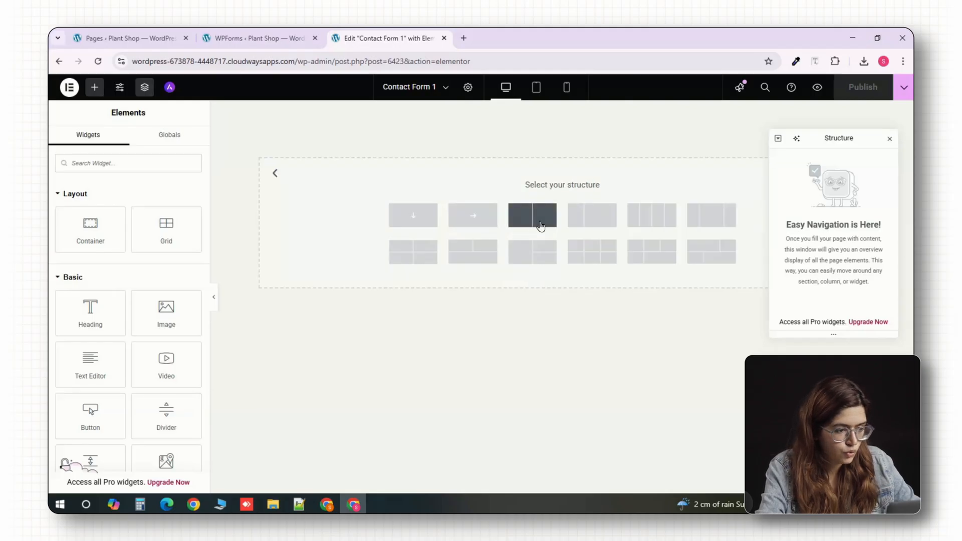
pyautogui.click(540, 224)
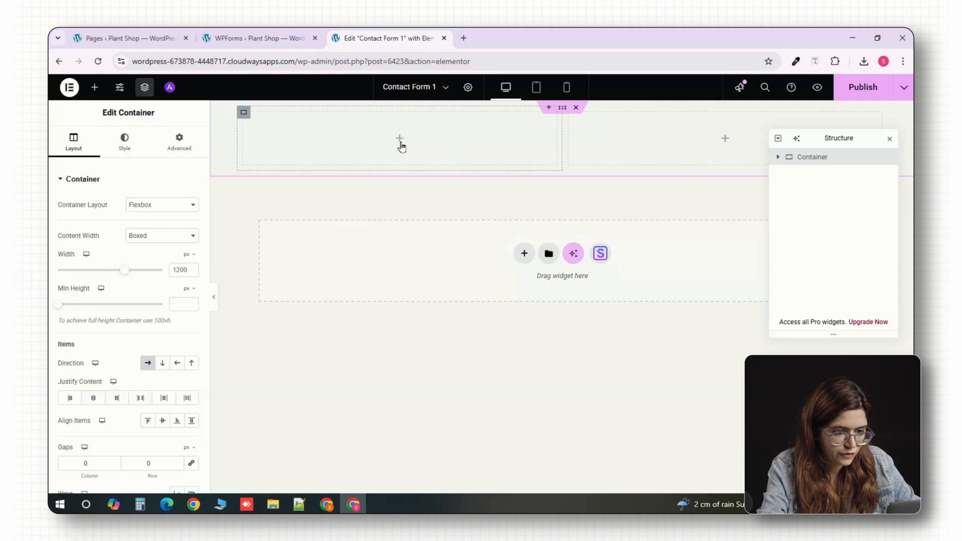
# Step: Add a Shortcode widget to the first column and paste the copied shortcode [wpforms id="6417"] into it
pyautogui.click(400, 140)
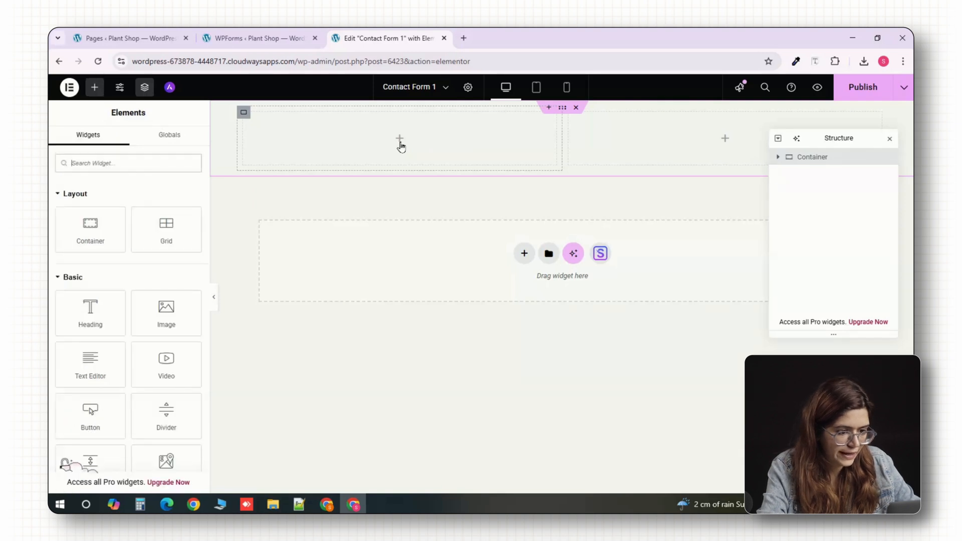
pyautogui.write('short')
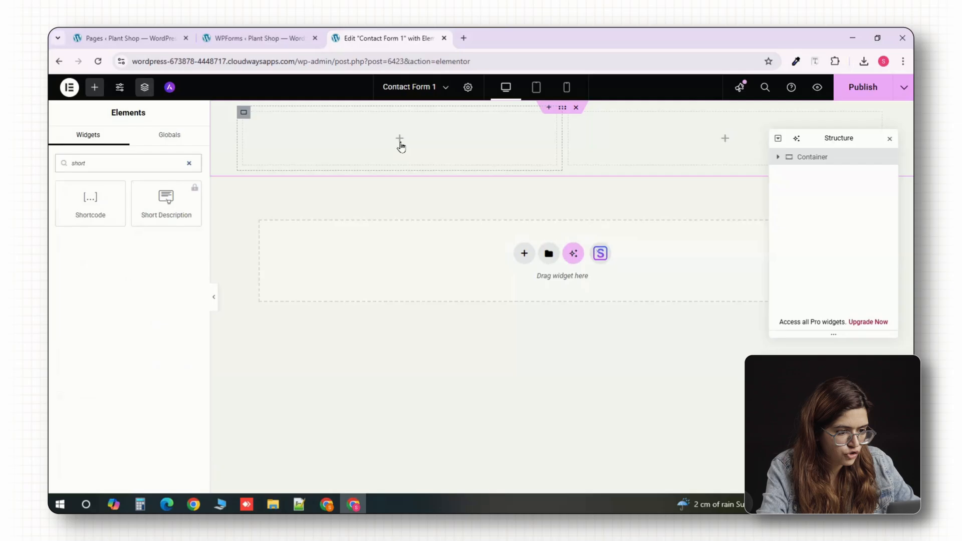
pyautogui.click(82, 213)
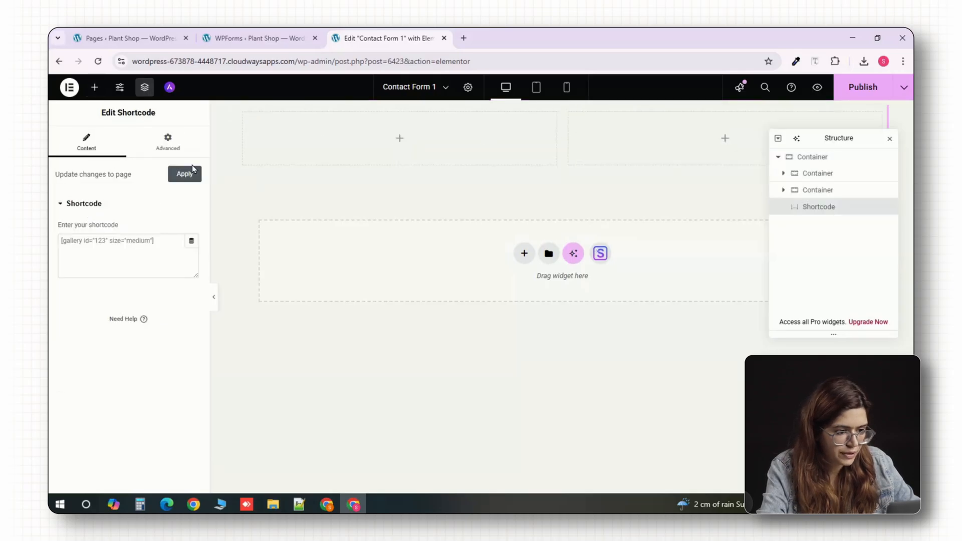
pyautogui.click(258, 39)
pyautogui.click(386, 40)
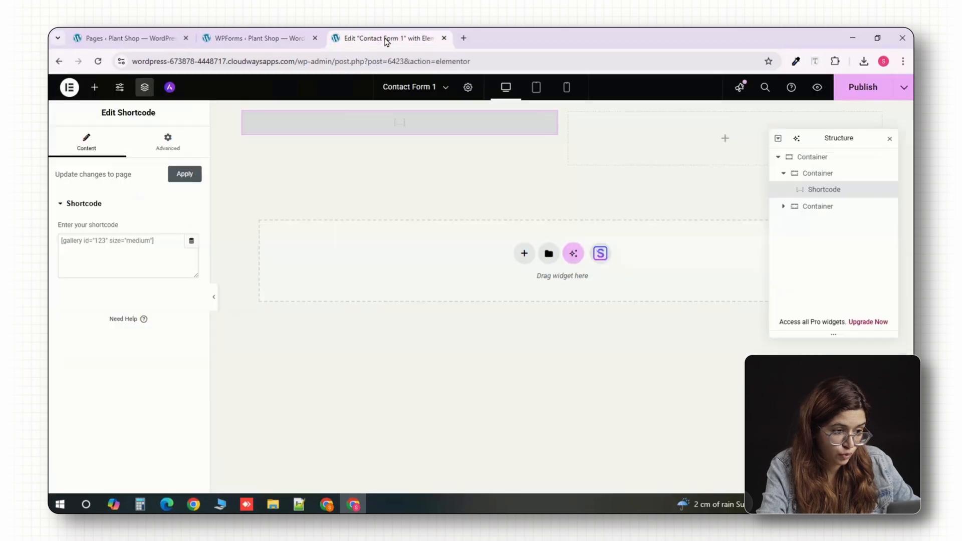
pyautogui.click(144, 257)
pyautogui.hotkey('ctrl', 'v')
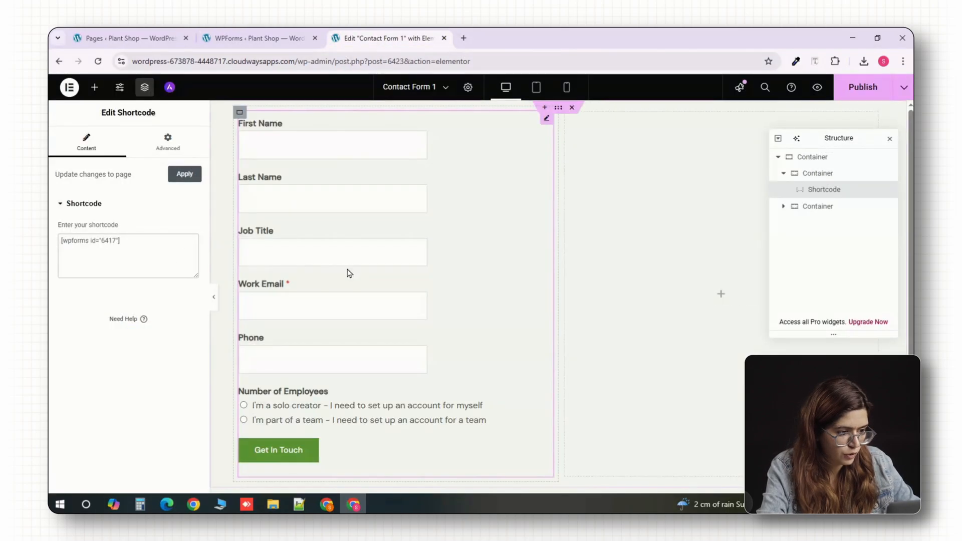
# Step: Add an Image widget to the empty second column and set its picture to the purple portrait from the media library
pyautogui.click(808, 208)
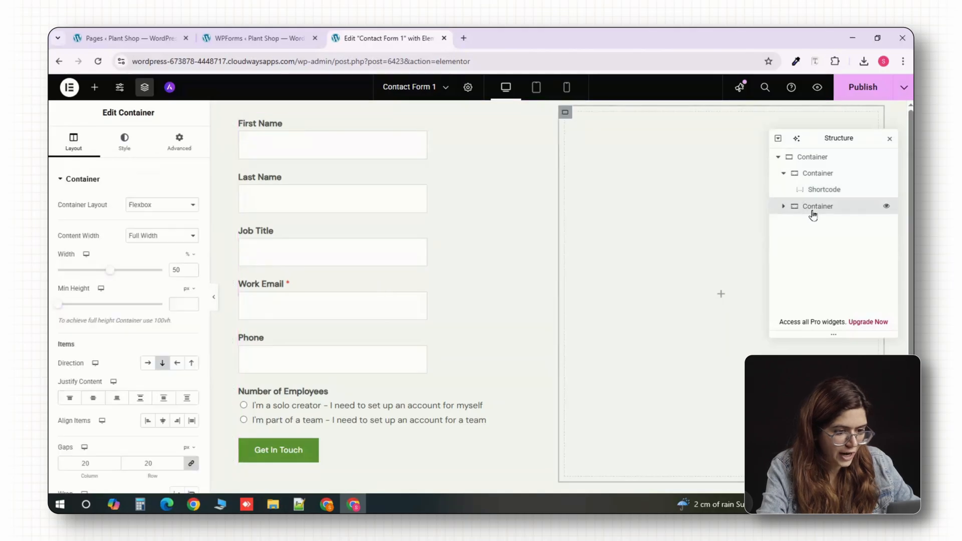
pyautogui.click(616, 158)
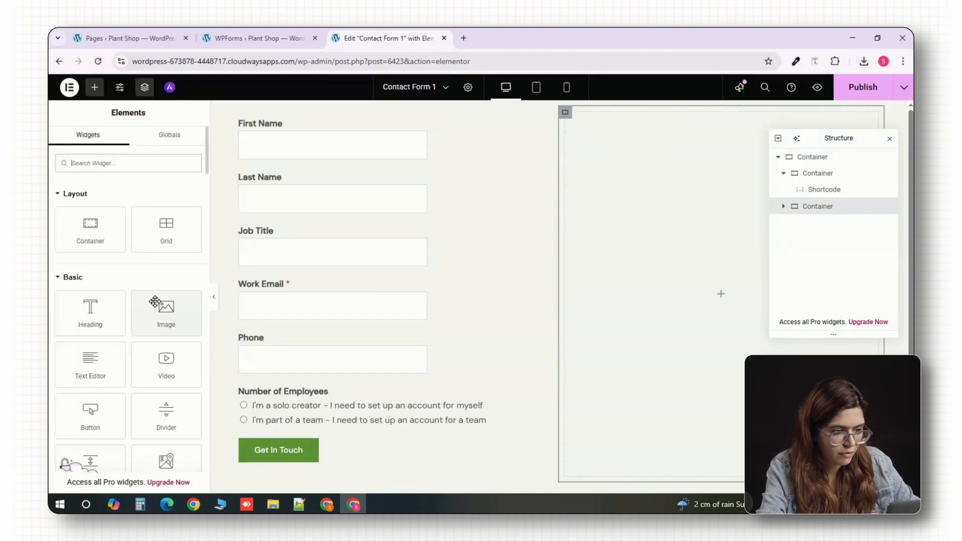
pyautogui.moveTo(169, 310); pyautogui.dragTo(631, 261)
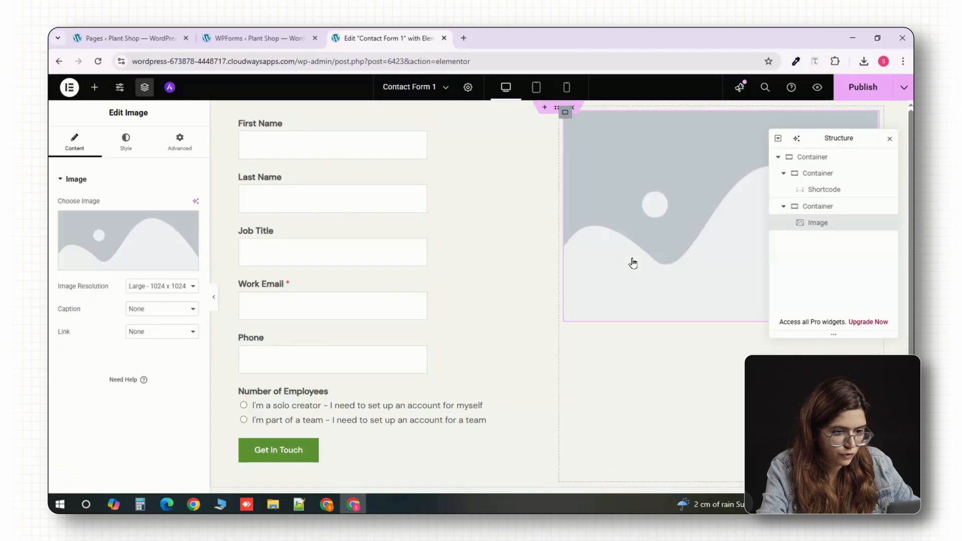
pyautogui.click(129, 248)
pyautogui.click(874, 461)
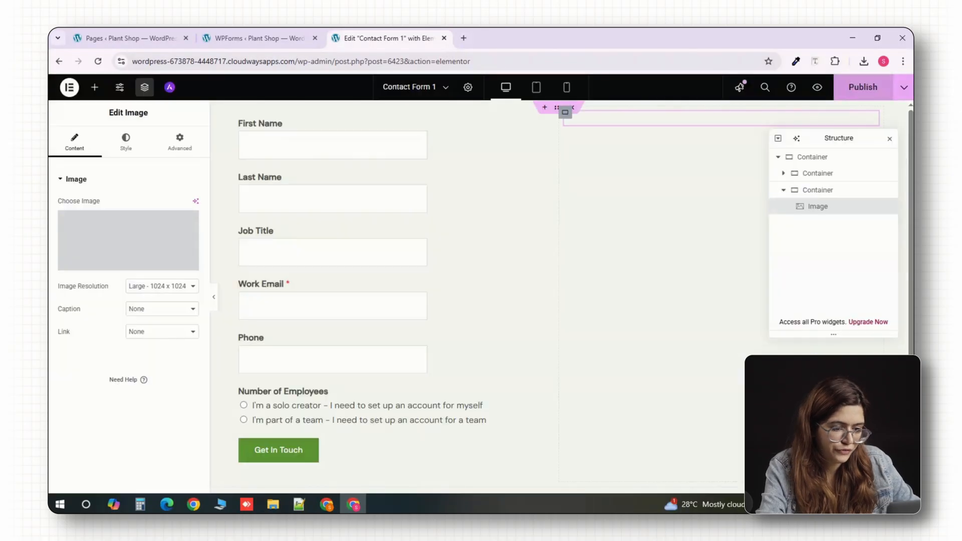
pyautogui.scroll(-3, 736, 407)
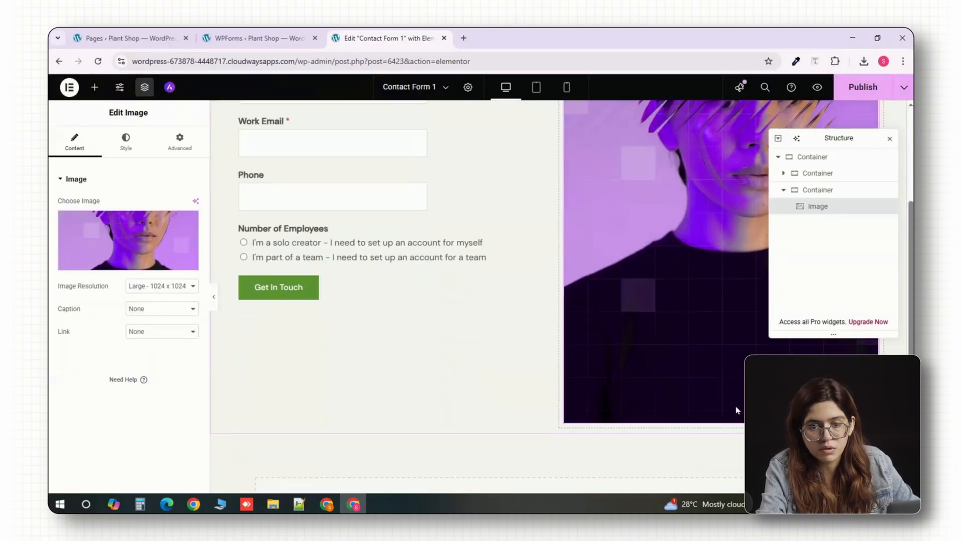
pyautogui.scroll(3, 735, 407)
# Step: Add a Text Editor below the image with the testimonial starting "Their digital solutions made my blog faster, more secure" and open its style settings
pyautogui.scroll(-1, 735, 407)
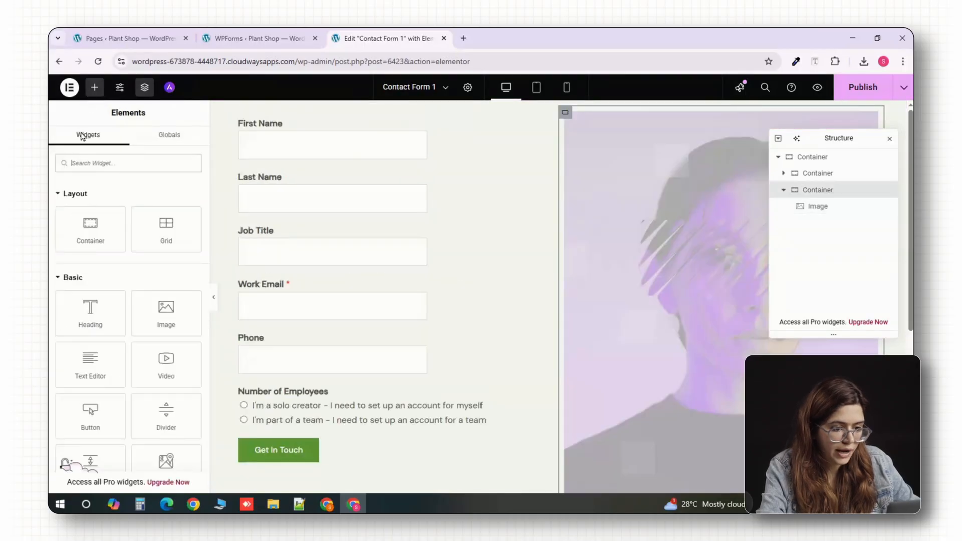
pyautogui.click(92, 359)
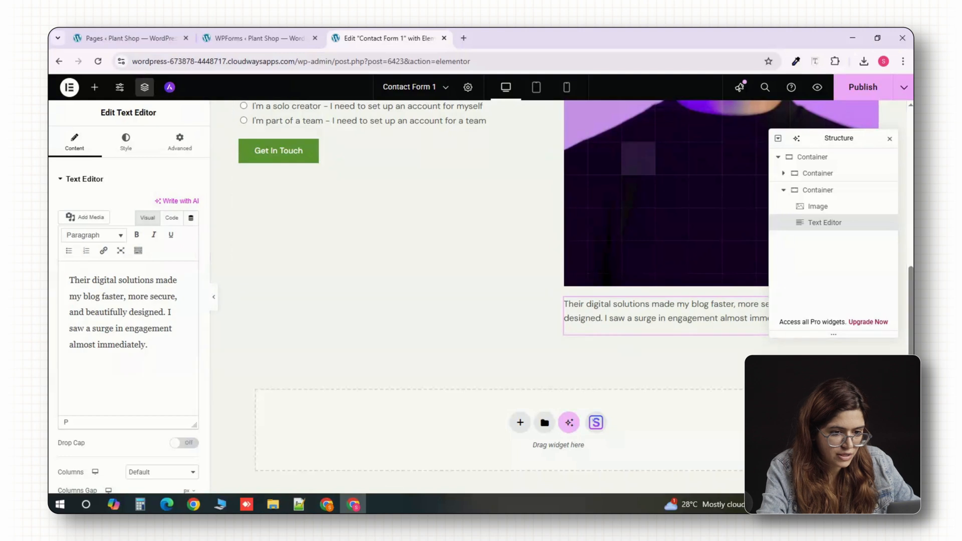
pyautogui.scroll(2, 709, 404)
pyautogui.scroll(1, 709, 402)
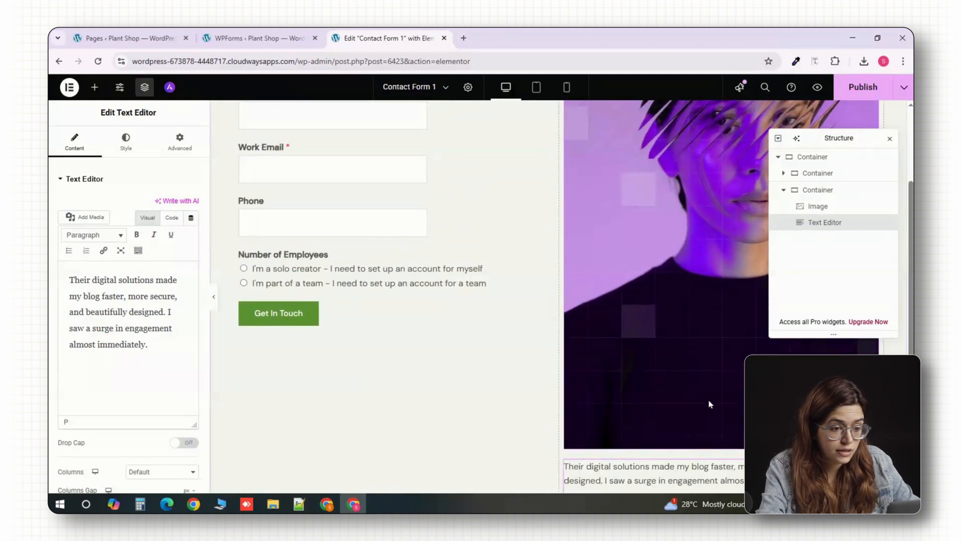
pyautogui.scroll(-1, 709, 402)
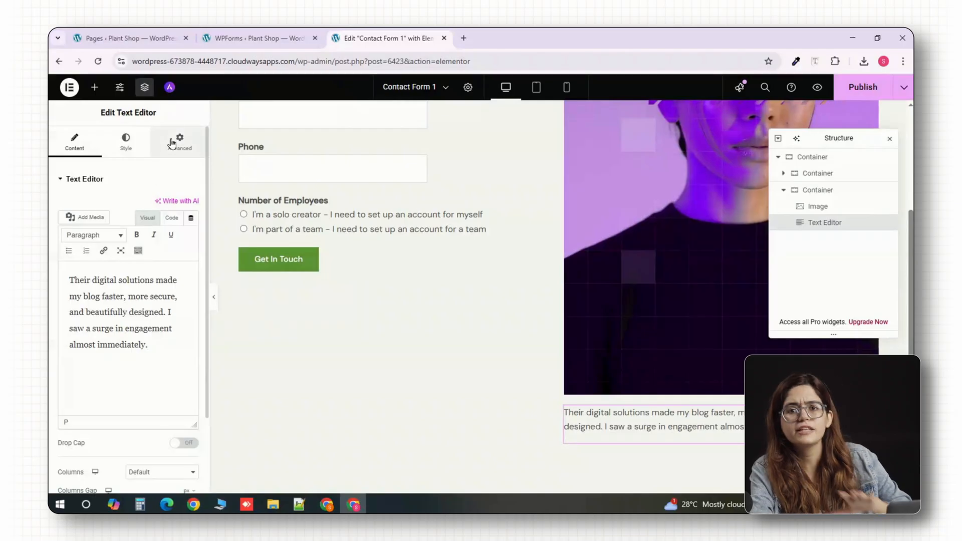
pyautogui.click(125, 143)
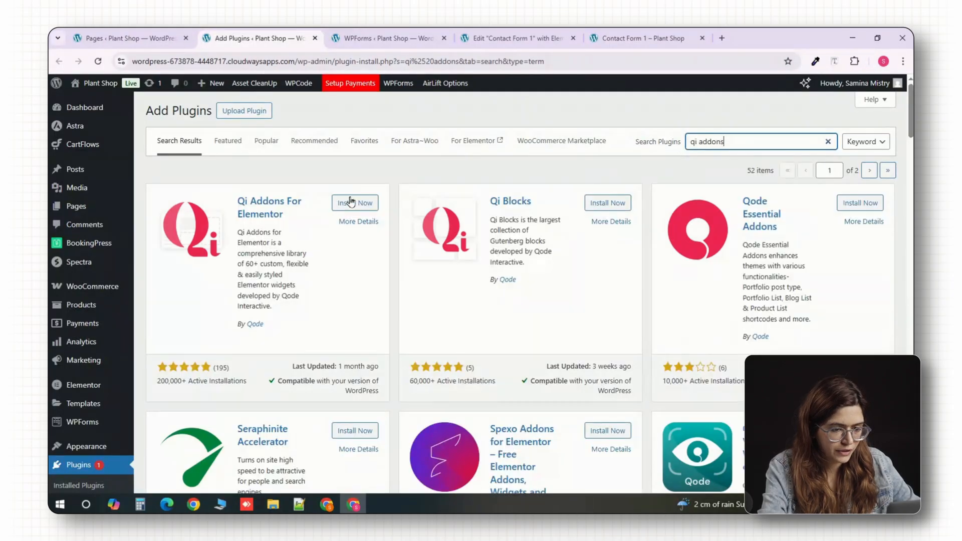
# Step: Search the WordPress plugin directory for "qi addons" in a separate tab, and install and activate Qi Addons For Elementor
pyautogui.click(350, 202)
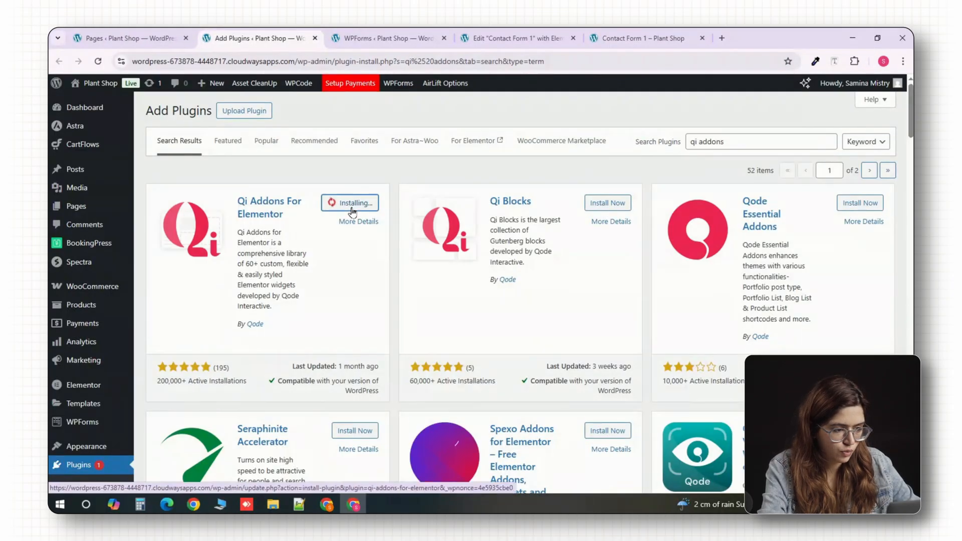
pyautogui.hotkey('ctrl', 'w')
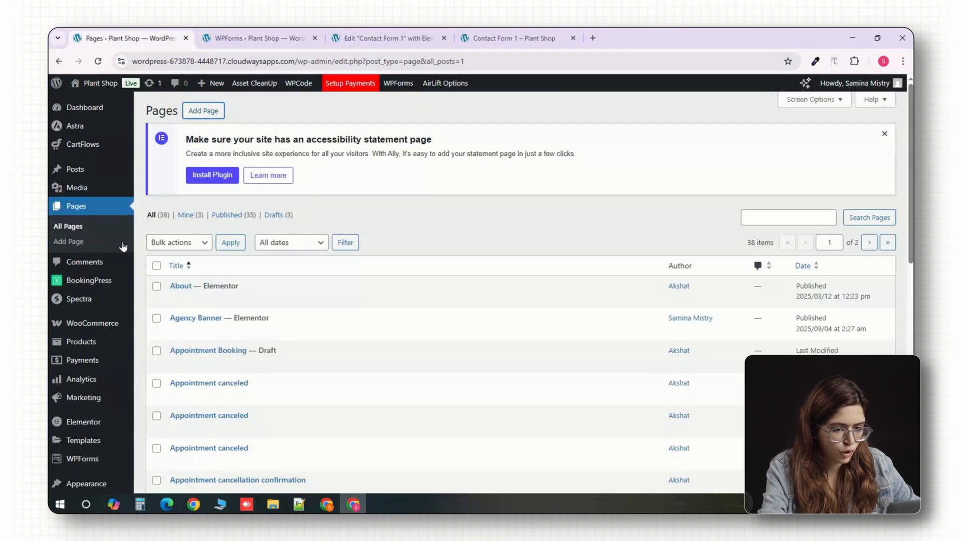
pyautogui.scroll(-1, 107, 396)
pyautogui.moveTo(100, 448)
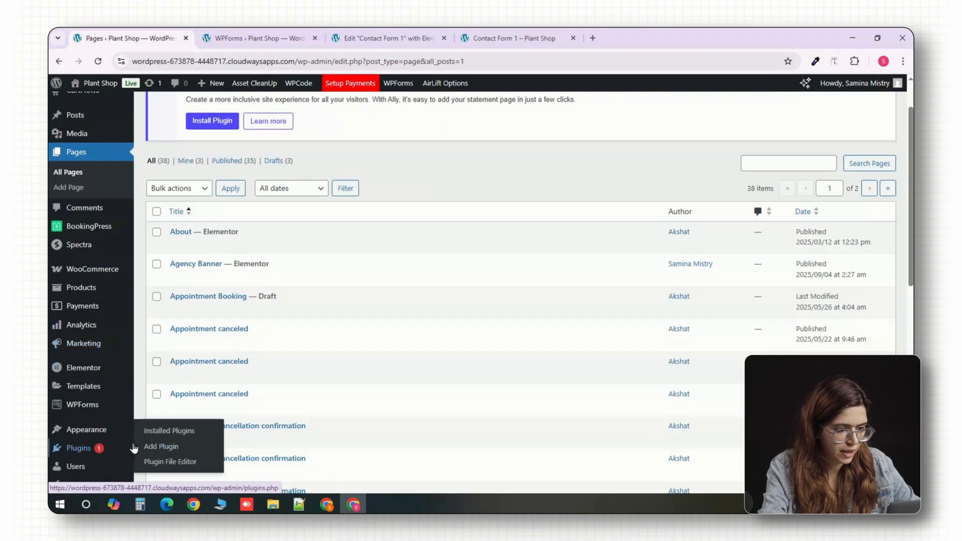
pyautogui.rightClick(151, 451)
pyautogui.click(170, 314)
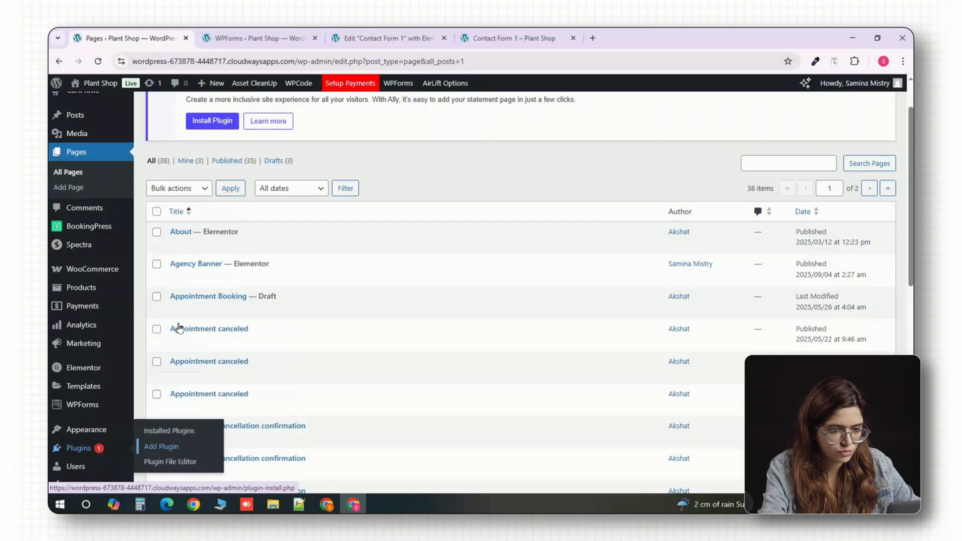
pyautogui.click(256, 38)
pyautogui.click(735, 145)
pyautogui.write('qi add')
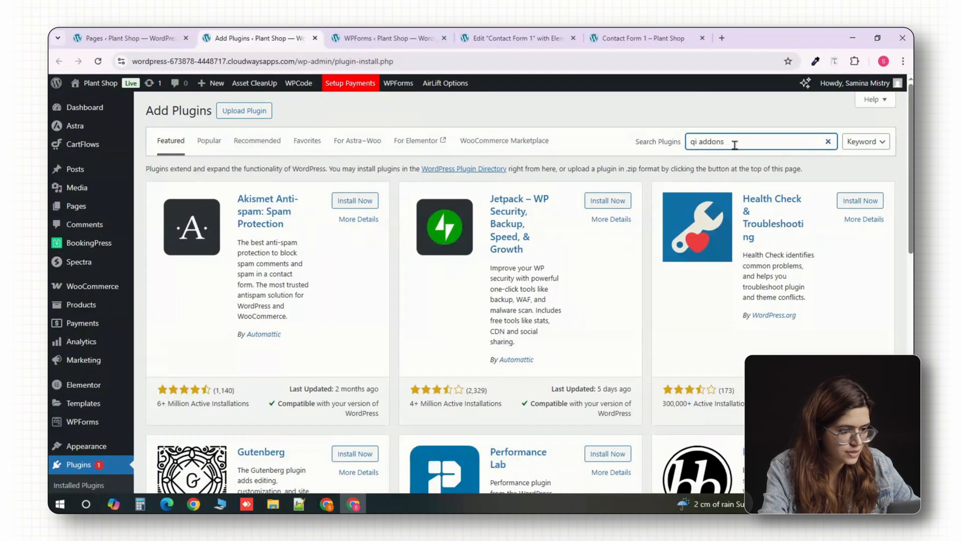
pyautogui.write('ons')
pyautogui.click(355, 202)
pyautogui.click(352, 209)
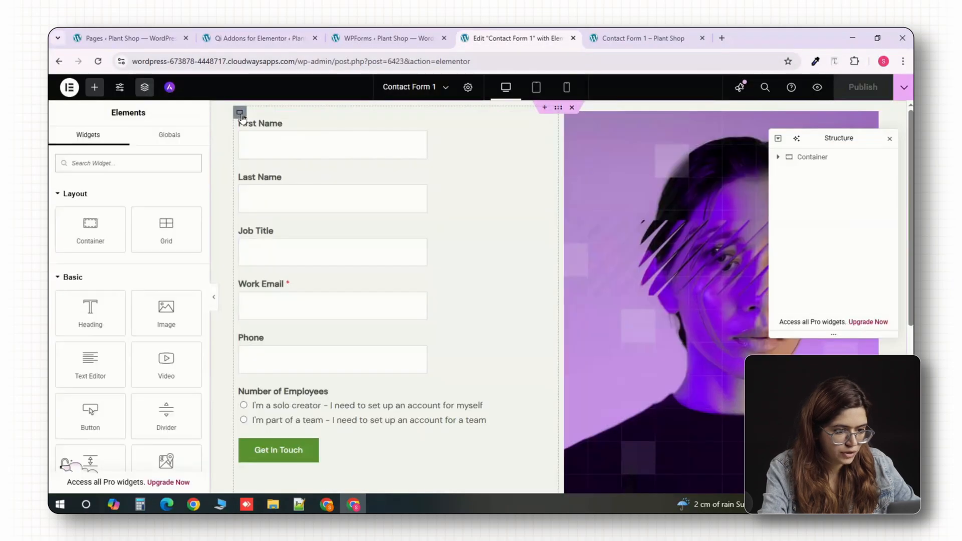
# Step: Delete the Shortcode widget from the first inner container of the Elementor page
pyautogui.click(812, 157)
pyautogui.click(778, 157)
pyautogui.click(783, 173)
pyautogui.click(818, 191)
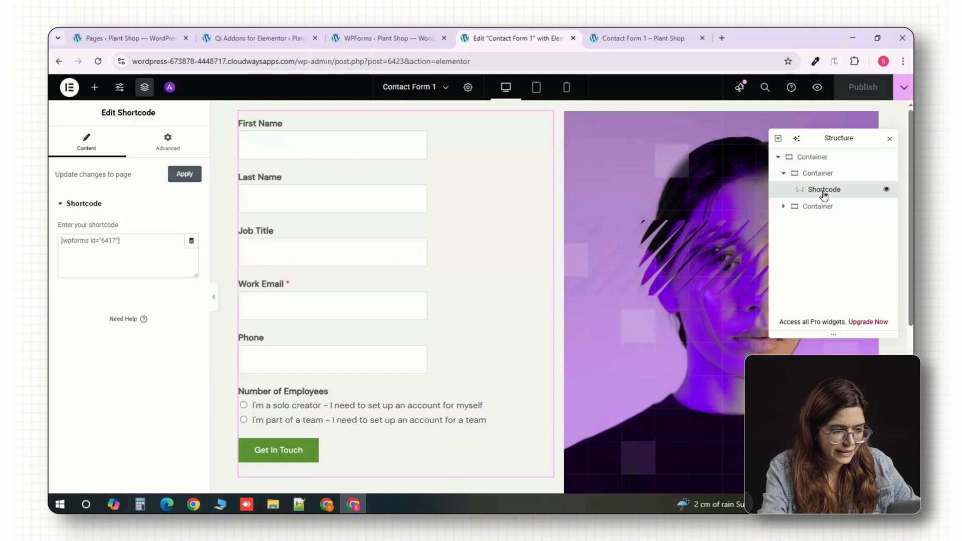
pyautogui.rightClick(824, 196)
pyautogui.click(802, 391)
# Step: Add the Qi Addons WPForms widget to the emptied column and choose Contact form 1 as its form
pyautogui.click(97, 92)
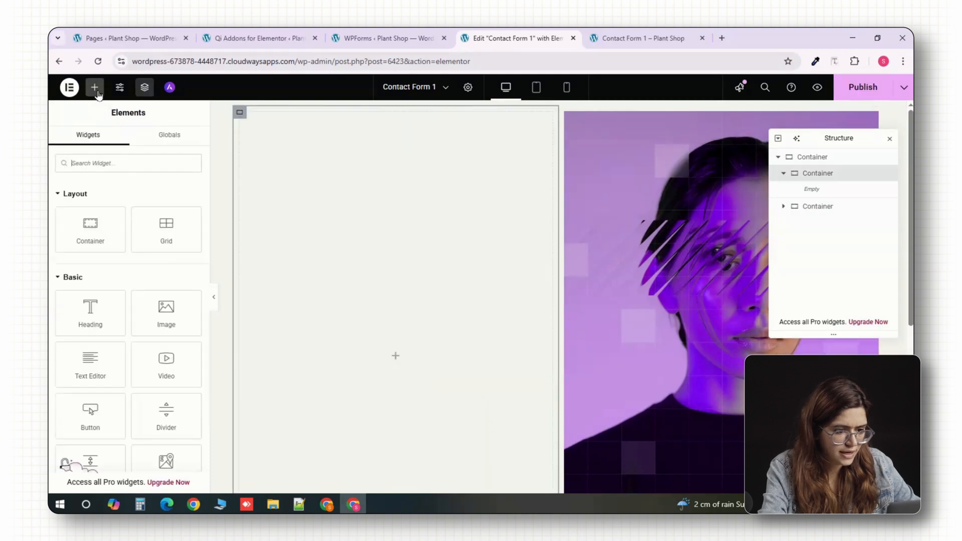
pyautogui.write('form')
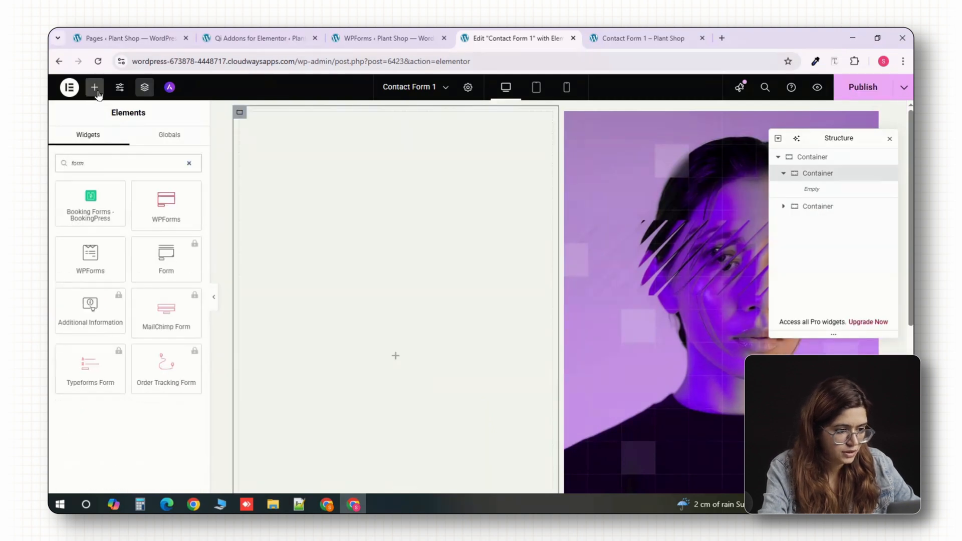
pyautogui.click(170, 202)
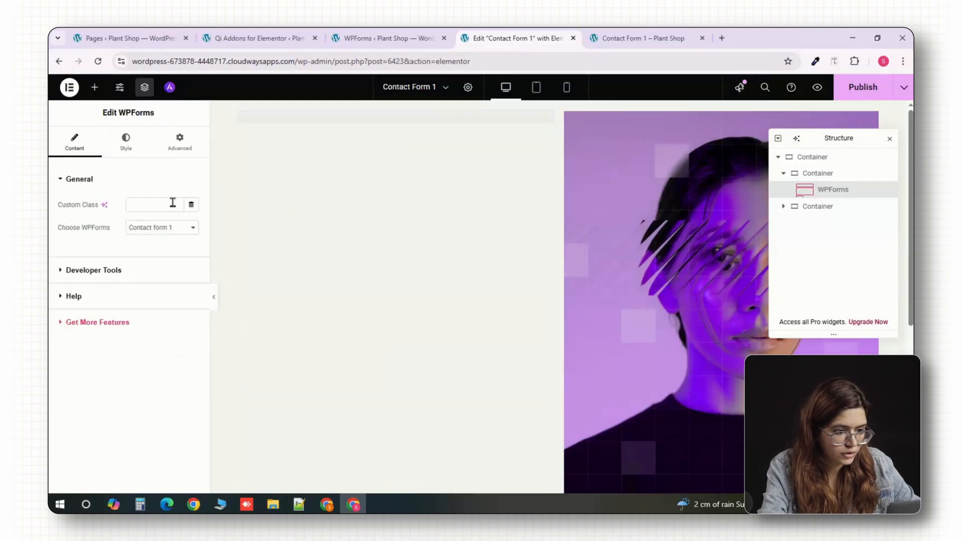
pyautogui.click(190, 229)
pyautogui.click(185, 240)
pyautogui.scroll(-4, 482, 261)
pyautogui.scroll(4, 481, 269)
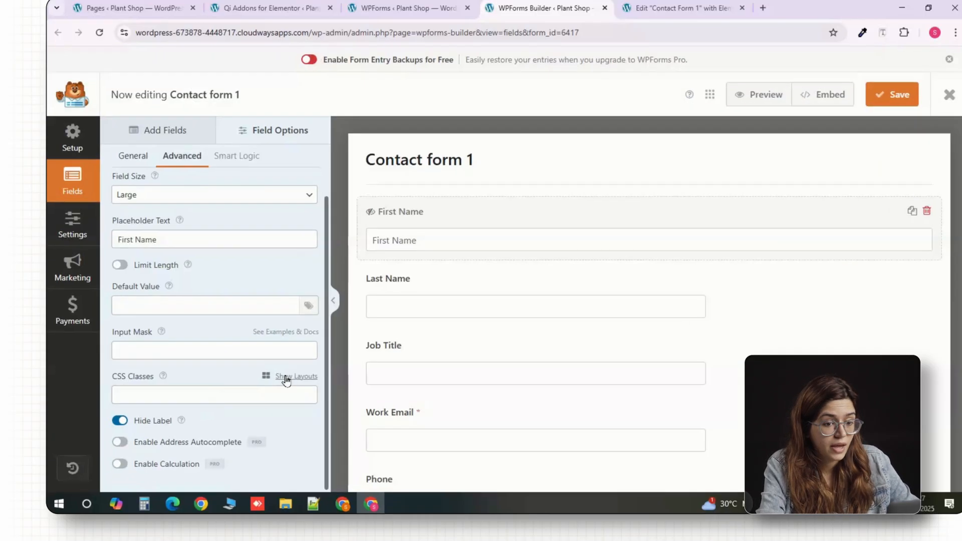
# Step: Apply a two-column layout to the First Name field's CSS classes in the WPForms builder
pyautogui.click(280, 385)
pyautogui.click(173, 352)
pyautogui.click(193, 370)
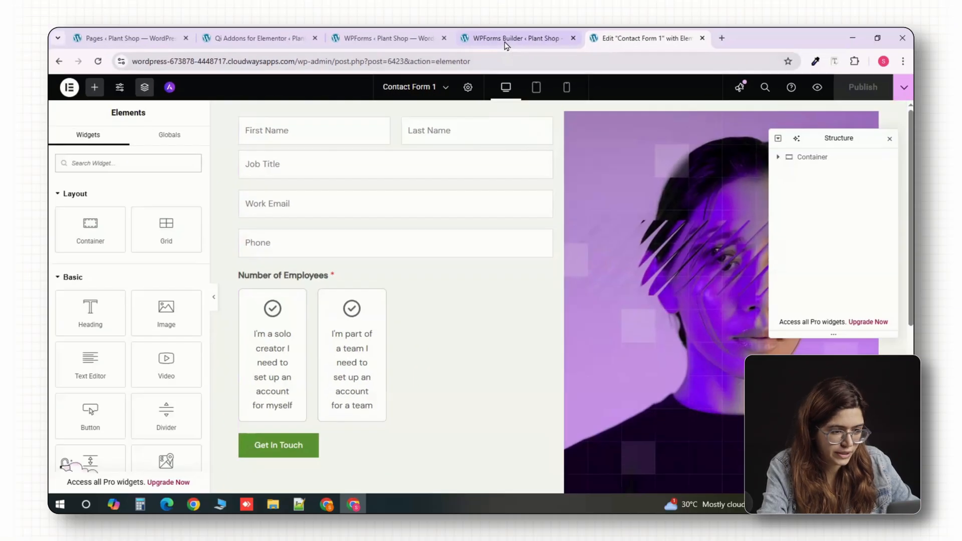
# Step: Select the WPForms widget on the Elementor page and customize its label typography
pyautogui.scroll(-1, 311, 167)
pyautogui.scroll(1, 296, 151)
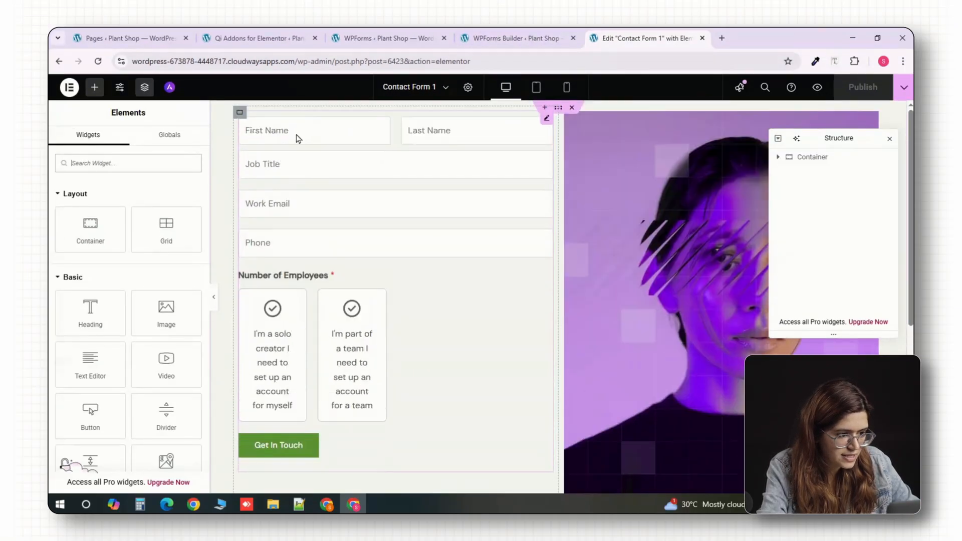
pyautogui.click(280, 144)
pyautogui.click(126, 140)
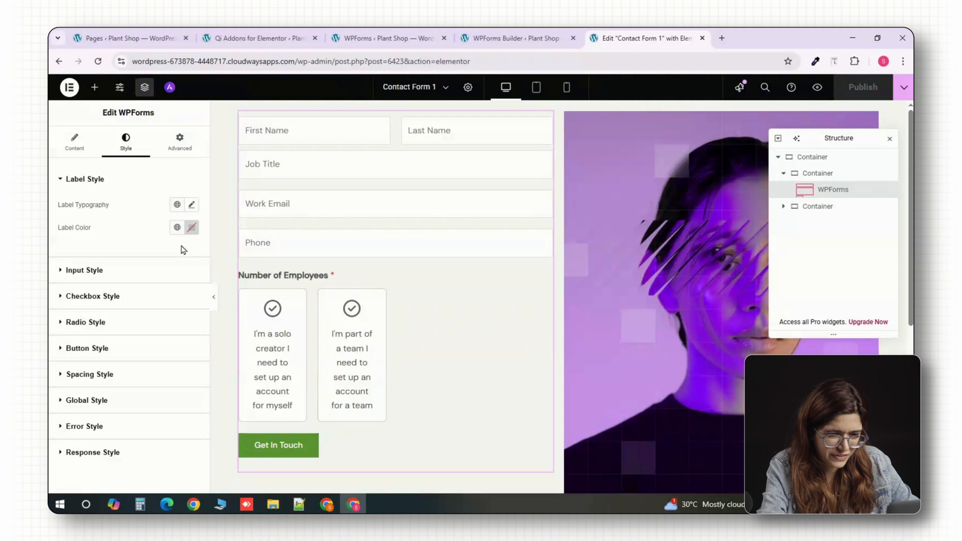
pyautogui.click(192, 206)
# Step: Give the form's input fields a solid border, 2 px wide at the bottom and 0 on the other sides
pyautogui.click(84, 270)
pyautogui.click(191, 321)
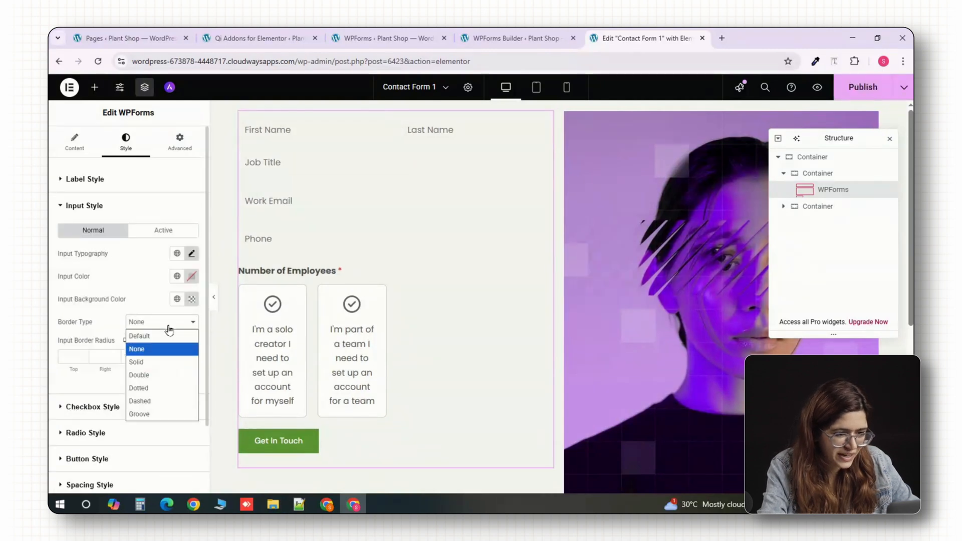
pyautogui.click(148, 361)
pyautogui.click(146, 356)
pyautogui.click(147, 355)
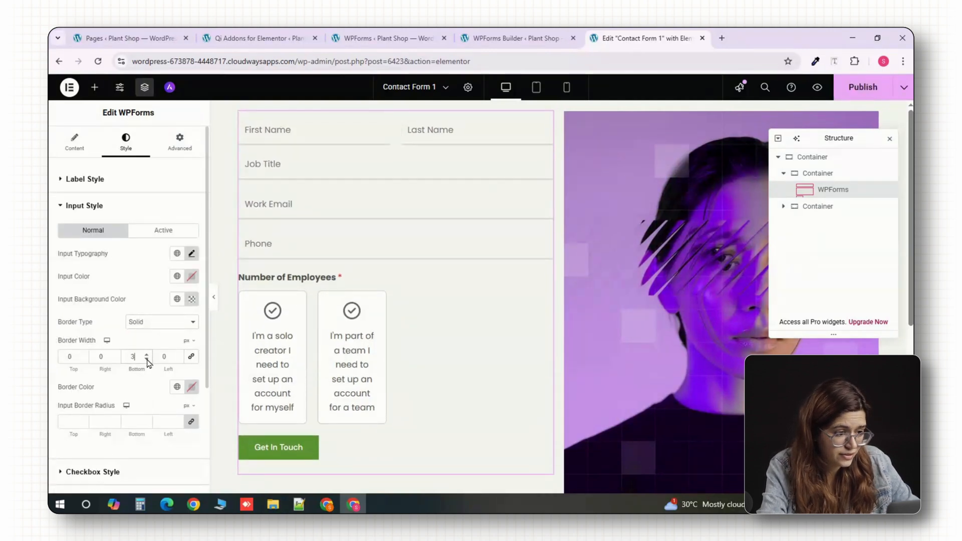
# Step: Set the background colour of the form's Get In Touch button to #2A2A2A
pyautogui.scroll(-3, 110, 401)
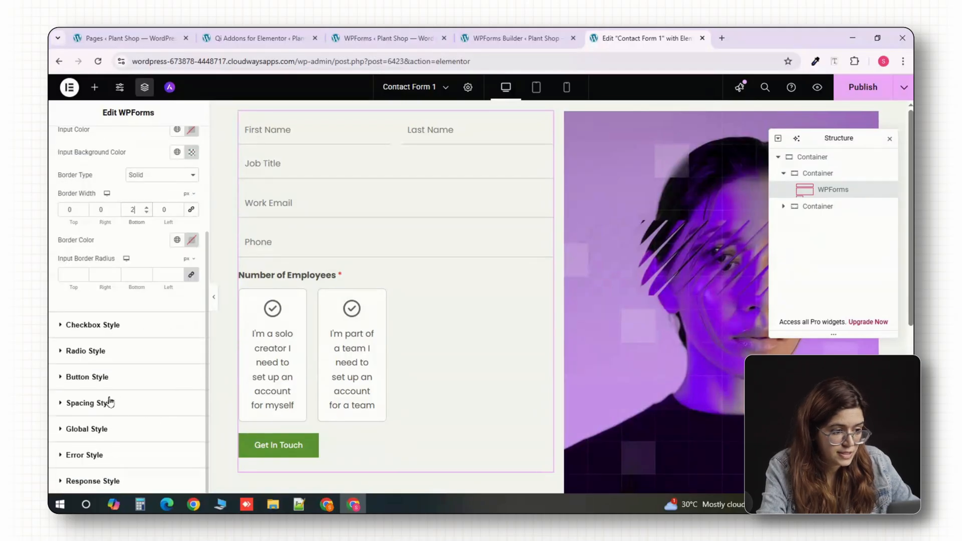
pyautogui.click(86, 380)
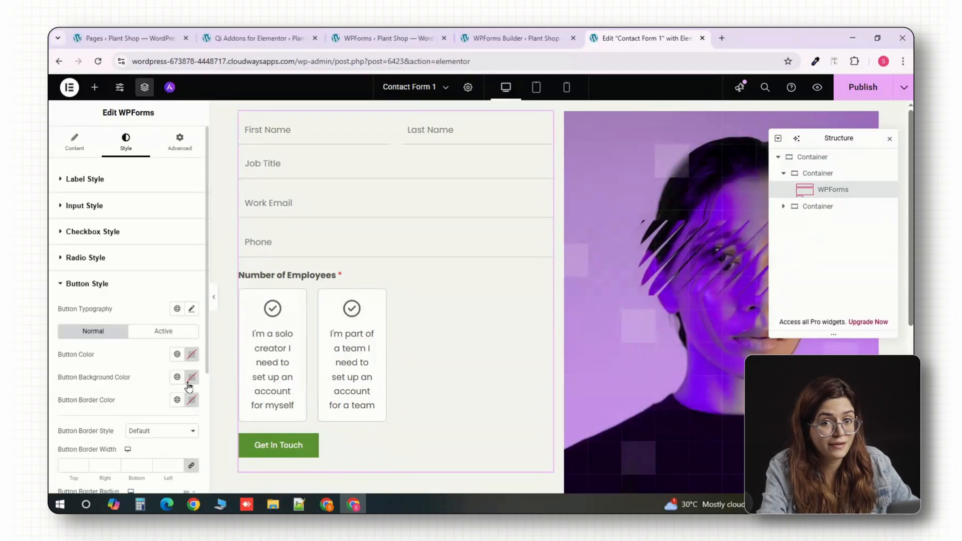
pyautogui.click(192, 377)
pyautogui.click(125, 317)
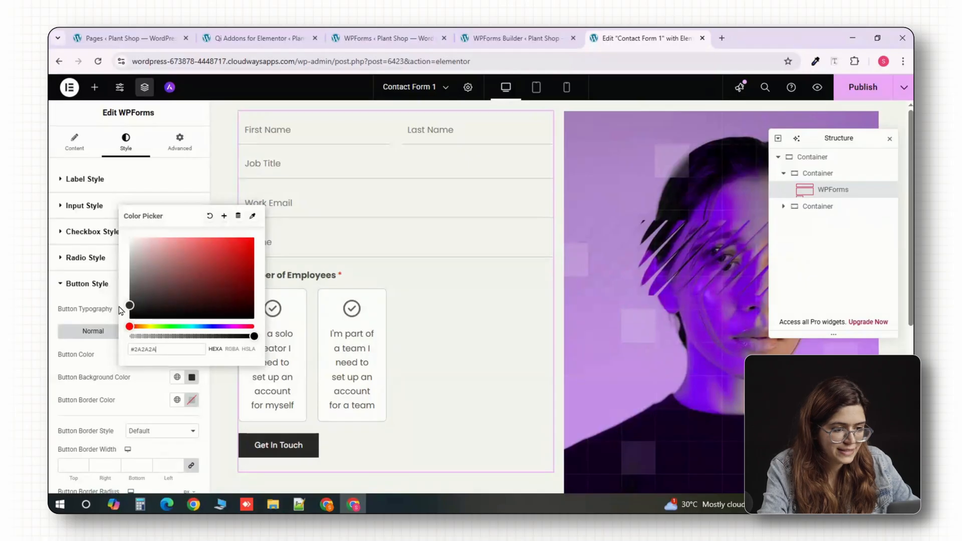
pyautogui.click(132, 381)
pyautogui.scroll(-2, 170, 401)
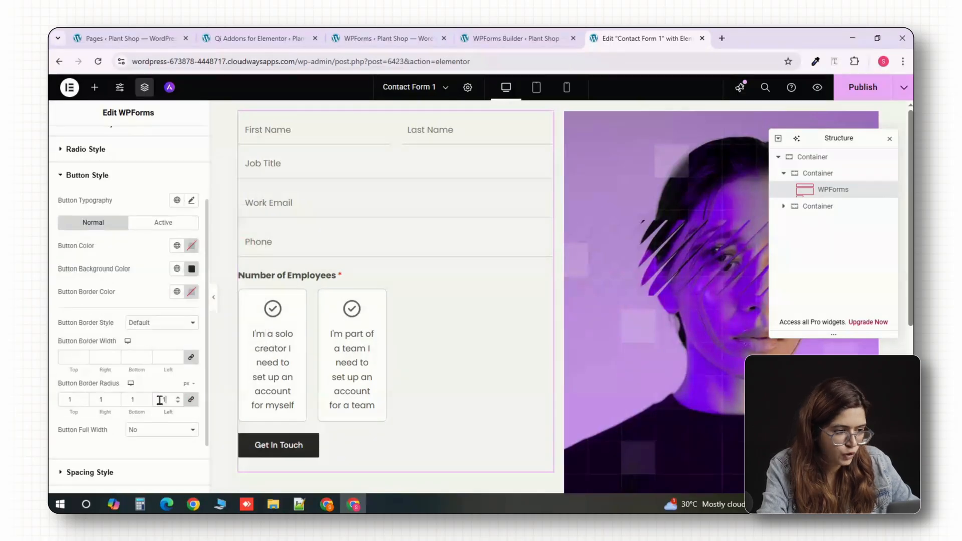
# Step: Try the full-width option on the Get In Touch button, return it to No, and look through the remaining style settings
pyautogui.click(162, 430)
pyautogui.click(150, 460)
pyautogui.click(173, 431)
pyautogui.click(156, 445)
pyautogui.scroll(-2, 100, 431)
pyautogui.click(59, 405)
pyautogui.scroll(-3, 94, 343)
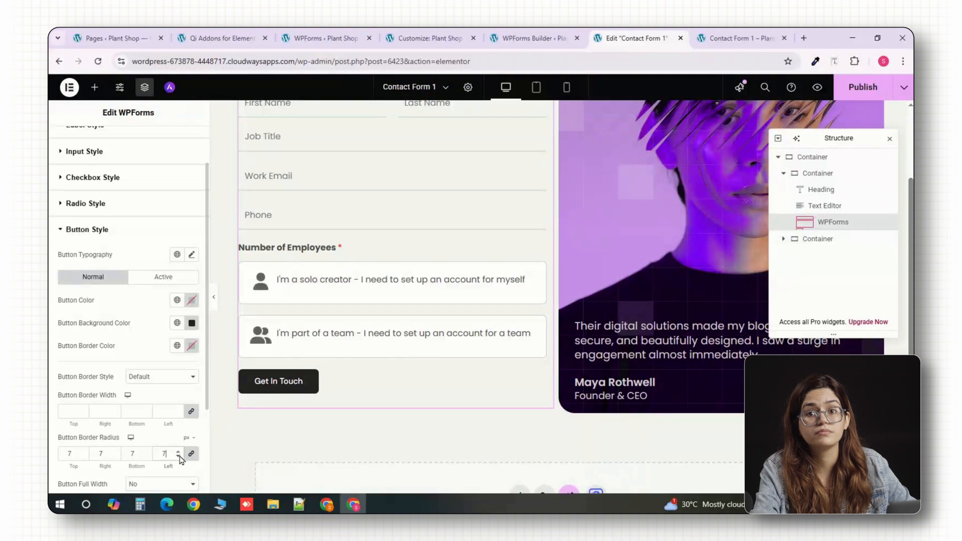
# Step: Check how the contact form page lays out in the tablet and mobile previews
pyautogui.click(536, 87)
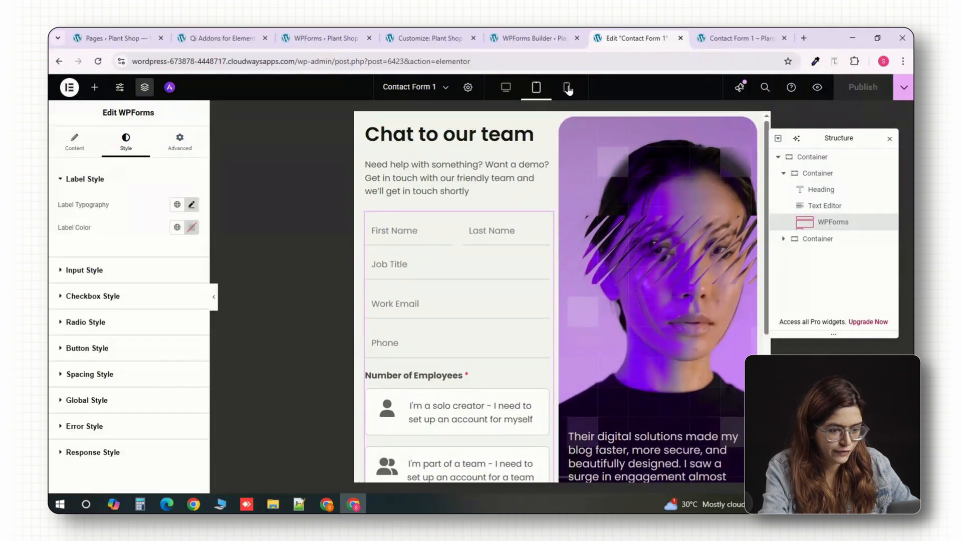
pyautogui.click(567, 88)
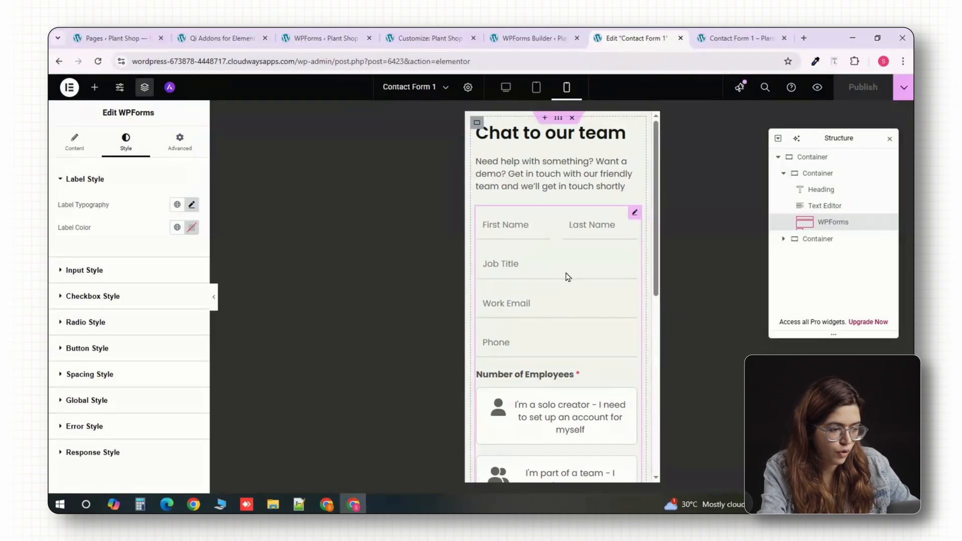
pyautogui.scroll(-2, 567, 277)
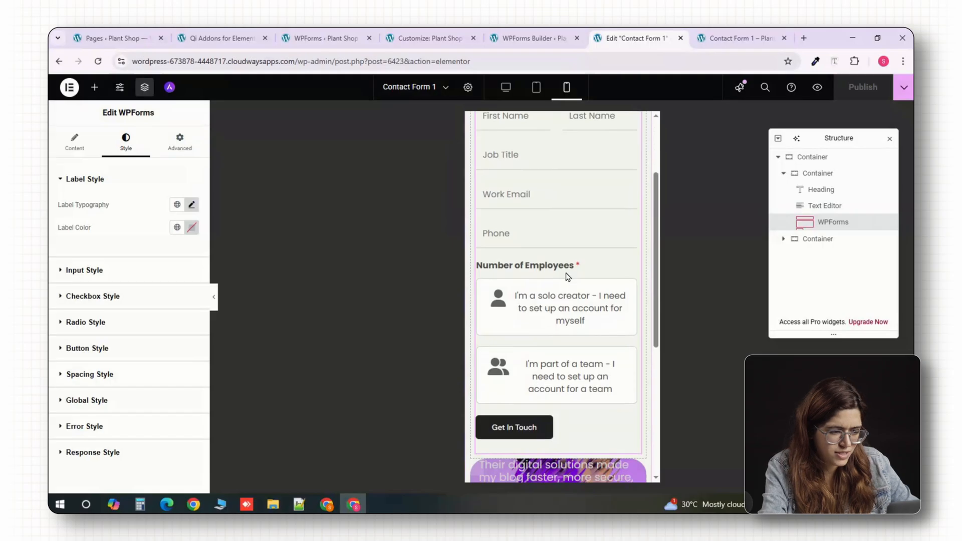
pyautogui.scroll(-1, 568, 277)
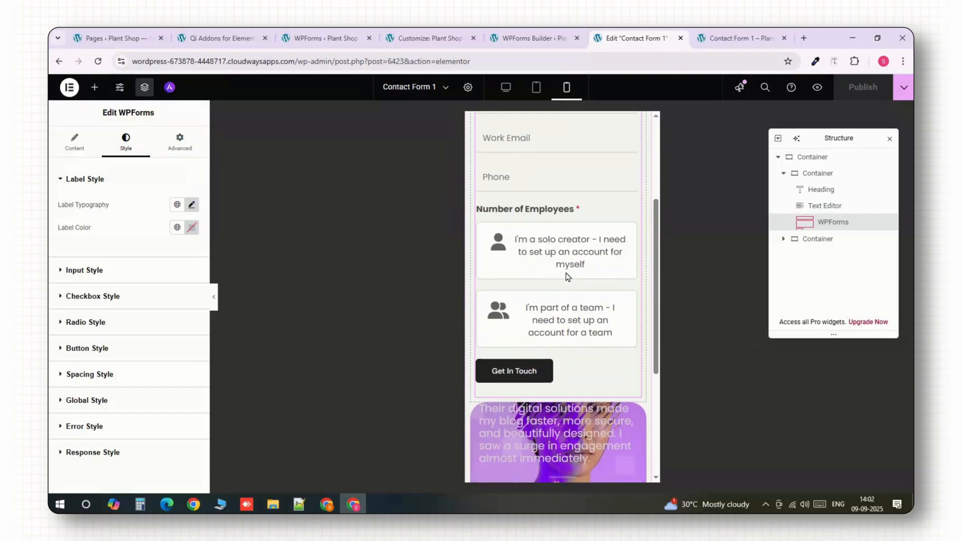
# Step: Hide the testimonial image container on mobile portrait and recheck the page in the tablet and mobile previews
pyautogui.scroll(-3, 568, 277)
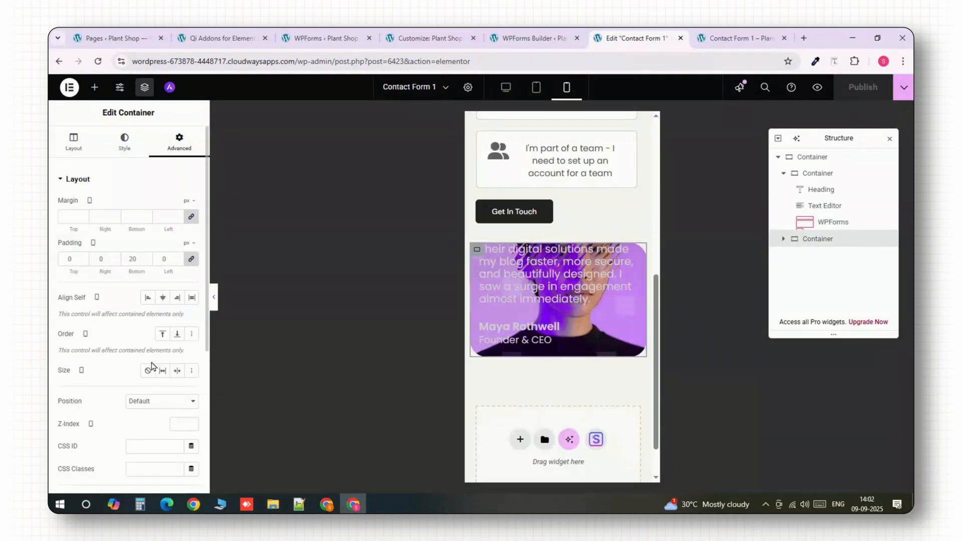
pyautogui.scroll(-3, 132, 409)
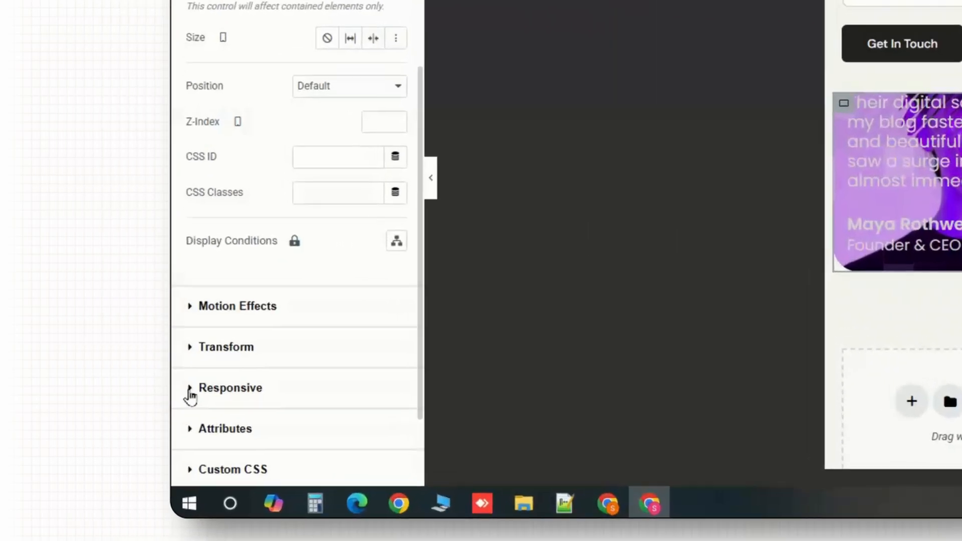
pyautogui.click(59, 436)
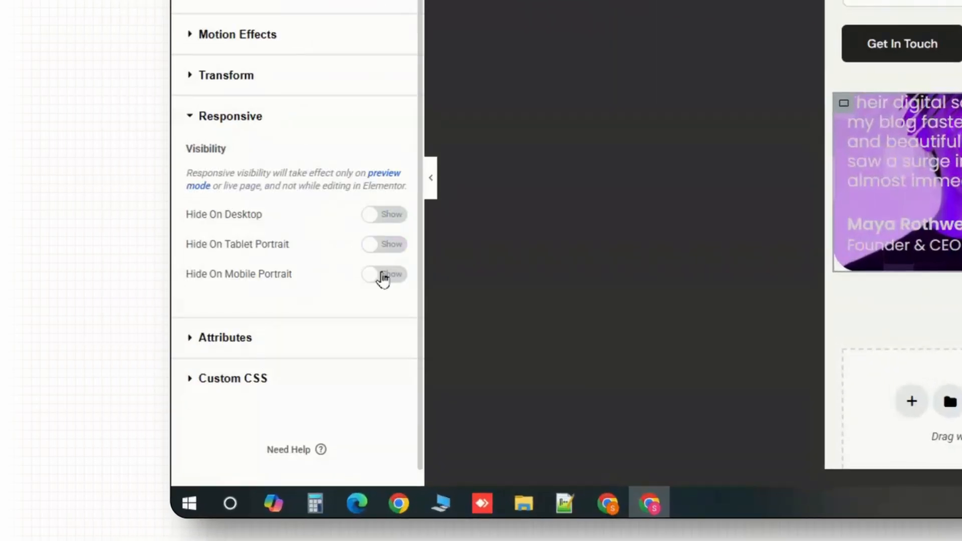
pyautogui.click(183, 360)
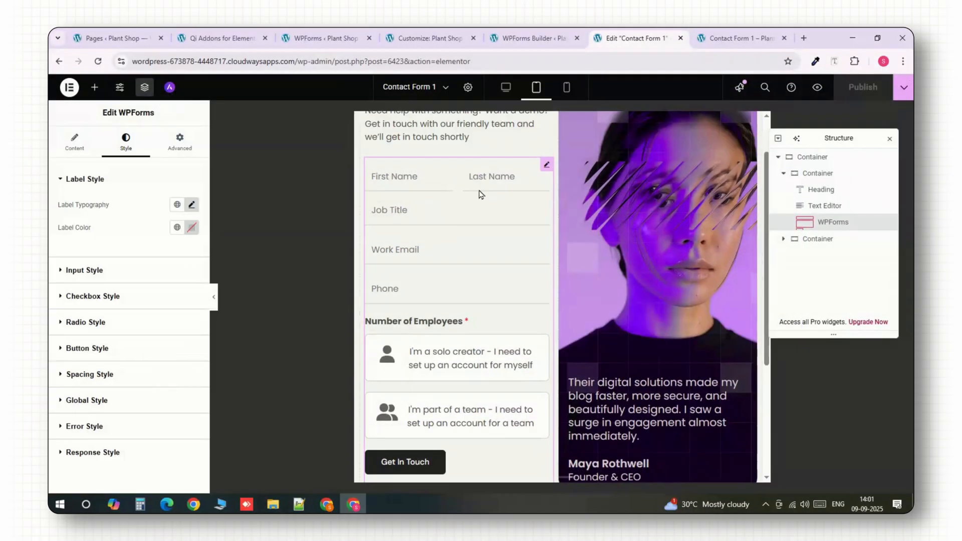
pyautogui.scroll(2, 482, 193)
pyautogui.click(566, 87)
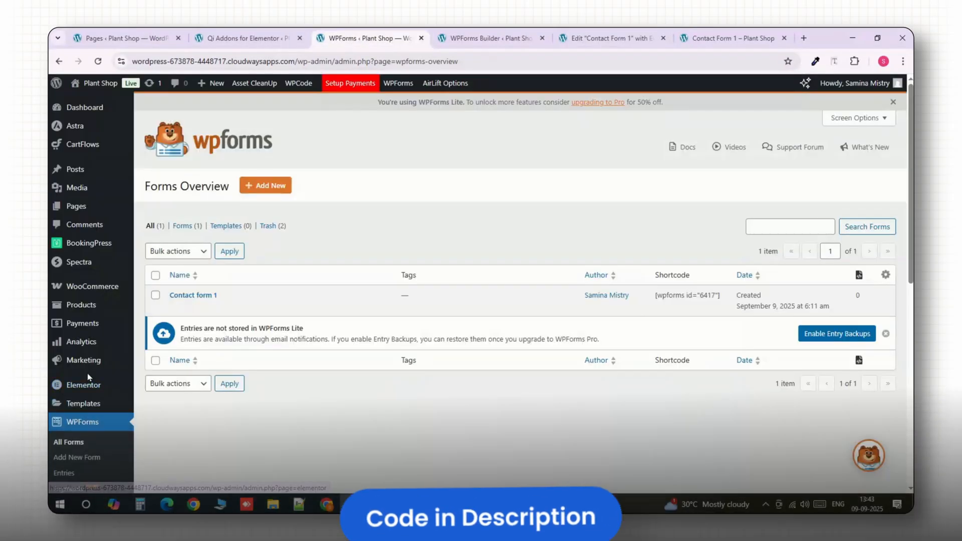
# Step: Add CSS to the theme customizer's Additional CSS that displays the WPForms icon choice labels inline with display: flex !important
pyautogui.scroll(-3, 155, 353)
pyautogui.scroll(-3, 154, 353)
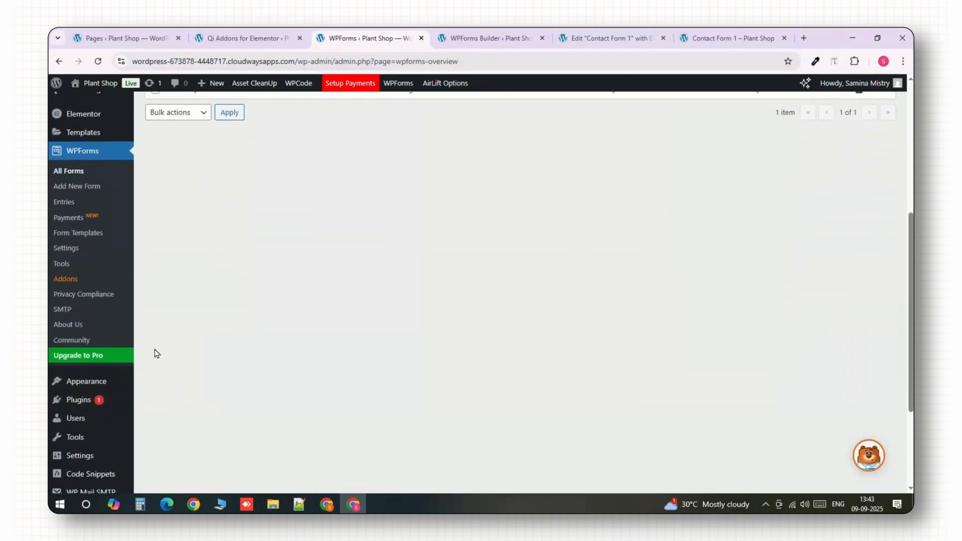
pyautogui.moveTo(96, 379)
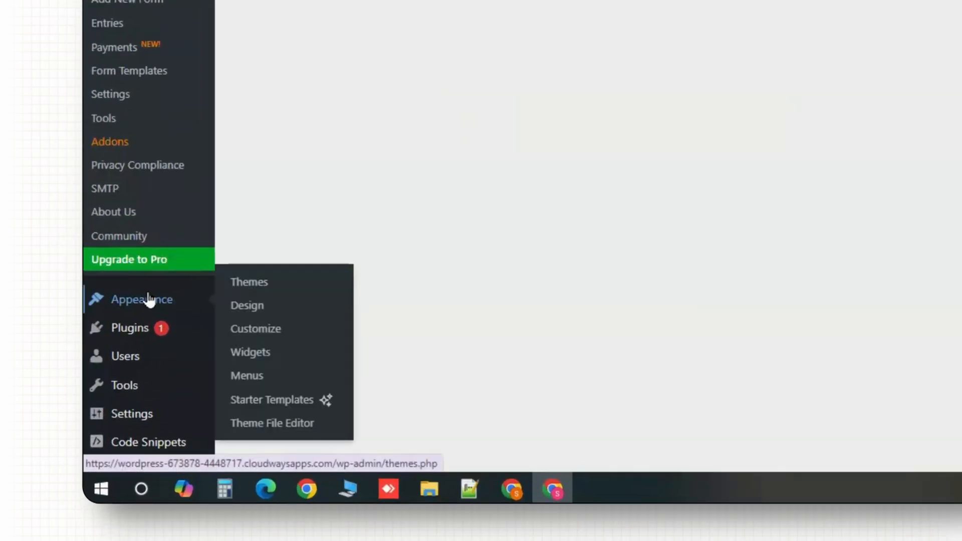
pyautogui.click(251, 329)
pyautogui.click(251, 428)
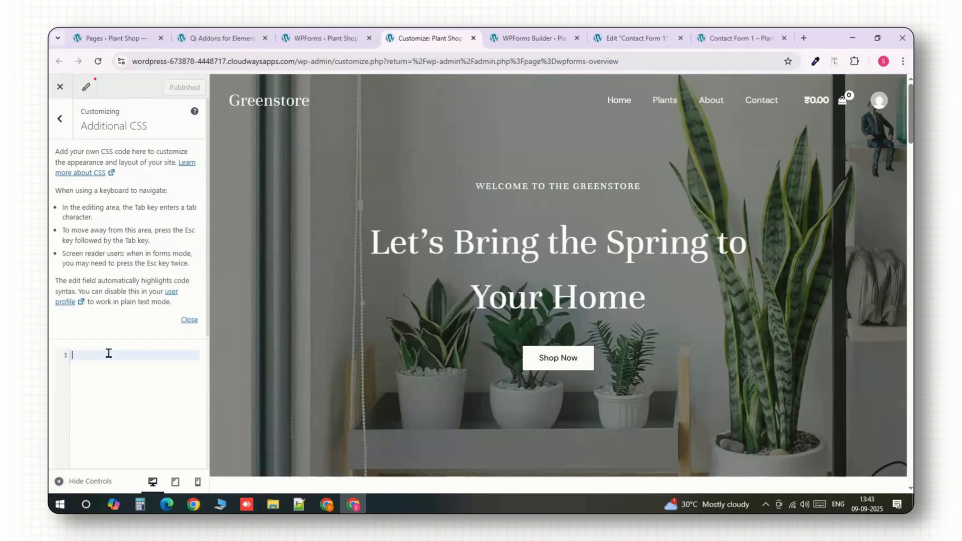
pyautogui.write('/* WPForms Icon Choices - Inline layout */ .wpforms-icon-choices-item label {     display: flex !important;     align-items: left !important; /* Vertically center */     gap: 10px; /* space between icon and text */ }  /* Adjust the icon wrapper */ .wpforms-icon-choices-item .wpforms-icon-choices-icon {     display: flex !important;     align-items: left !important;     justify-content: left !important; }  /* Make text align properly */ .wpforms-icon-choices-item .wpforms-icon-choices-label {     display: inline-block !important;     vertical-align: middle !important;  }')
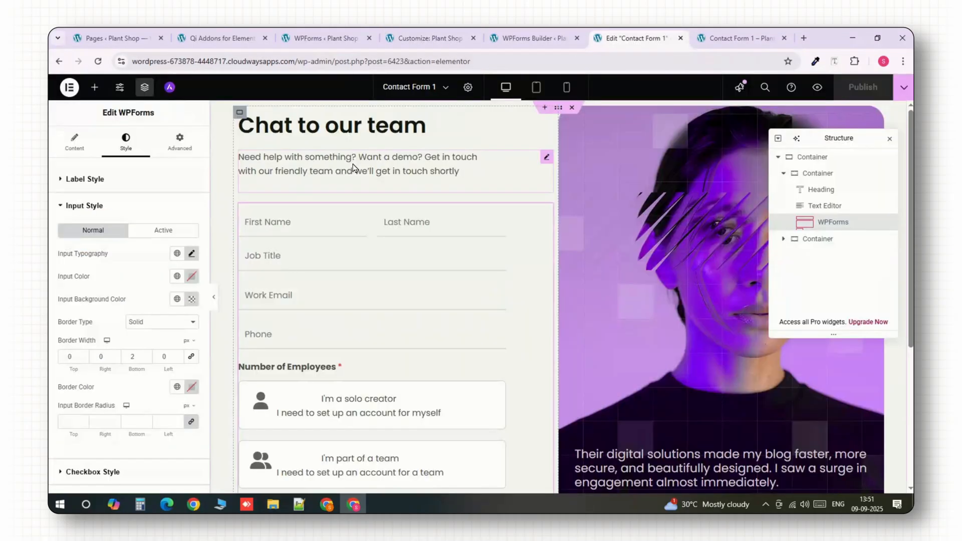
# Step: Open the intro paragraph under the Chat to our team heading for editing in code view
pyautogui.click(353, 167)
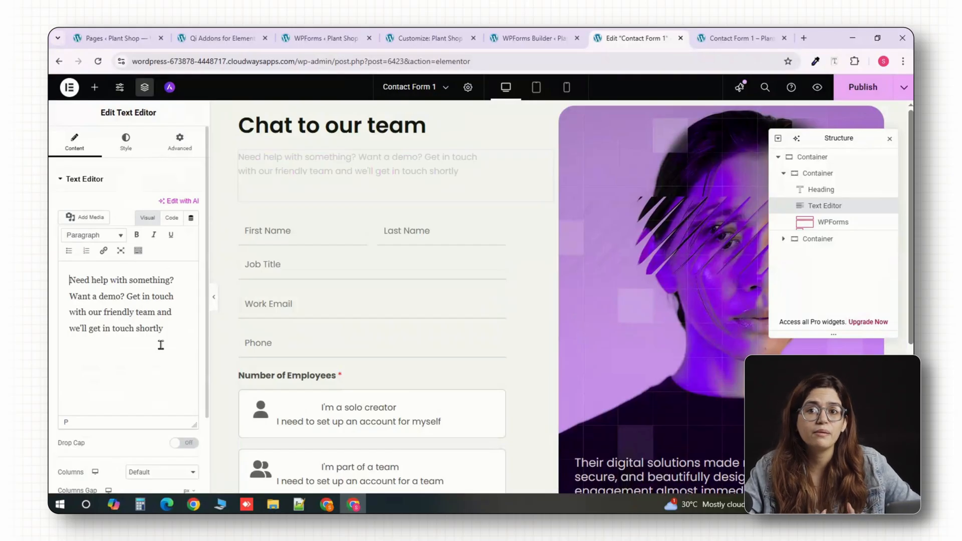
pyautogui.click(172, 218)
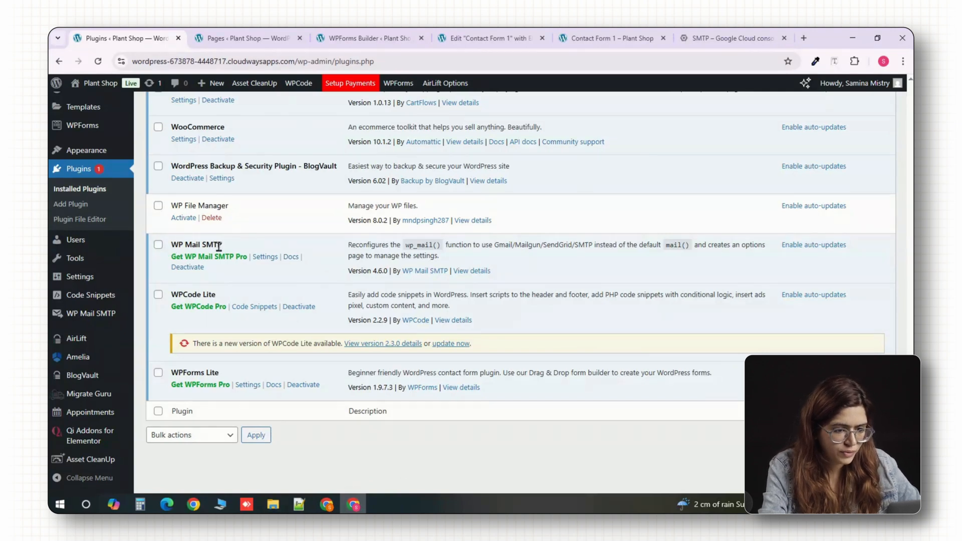
# Step: Open the WP Mail SMTP plugin's settings and review its general and primary connection options
pyautogui.click(265, 257)
pyautogui.scroll(-3, 444, 263)
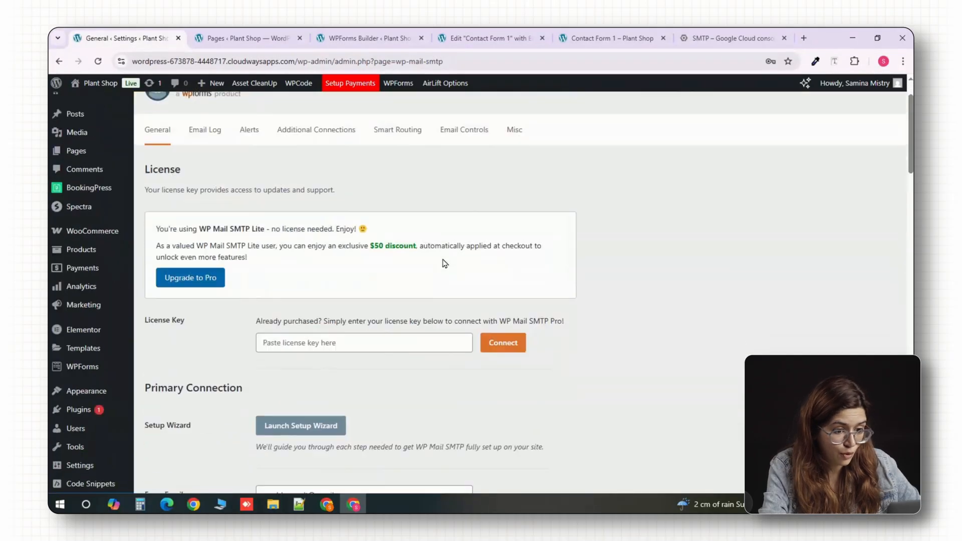
pyautogui.scroll(-10, 444, 263)
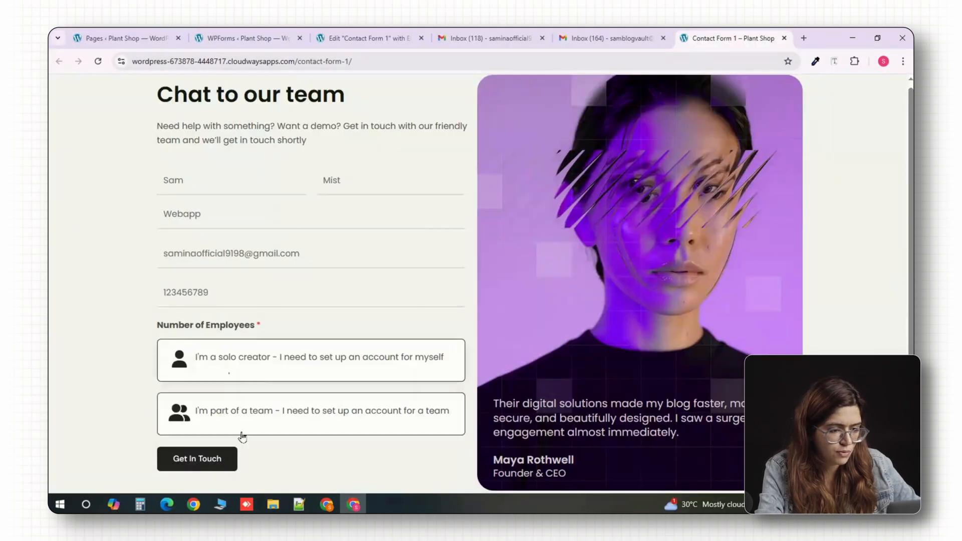
# Step: Submit the completed test contact form and read through the New Contact Form Entry email in Gmail
pyautogui.click(217, 463)
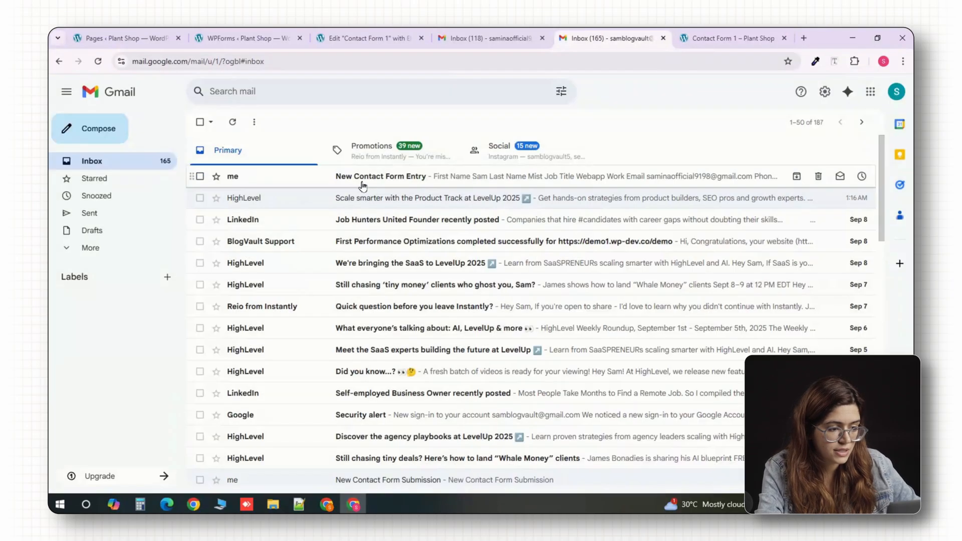
pyautogui.click(410, 178)
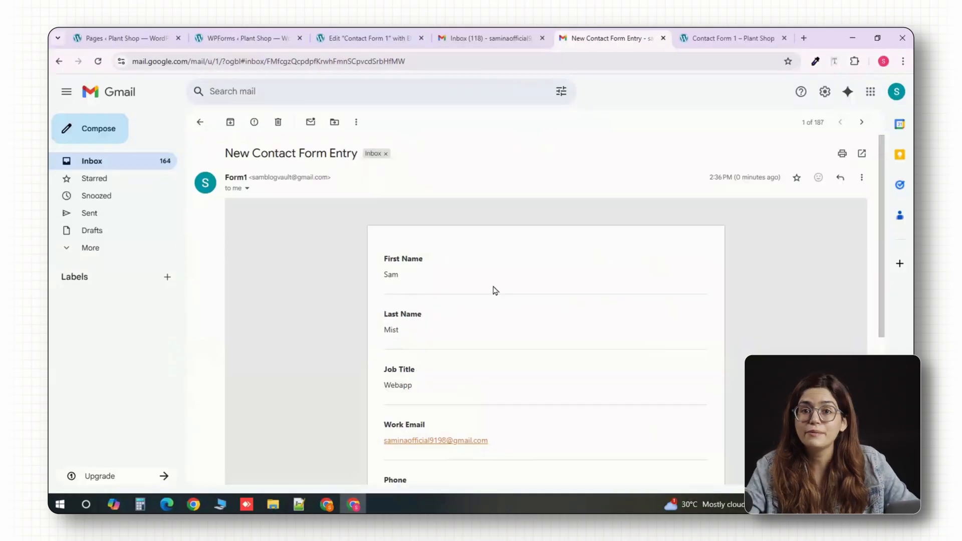
pyautogui.scroll(-5, 495, 291)
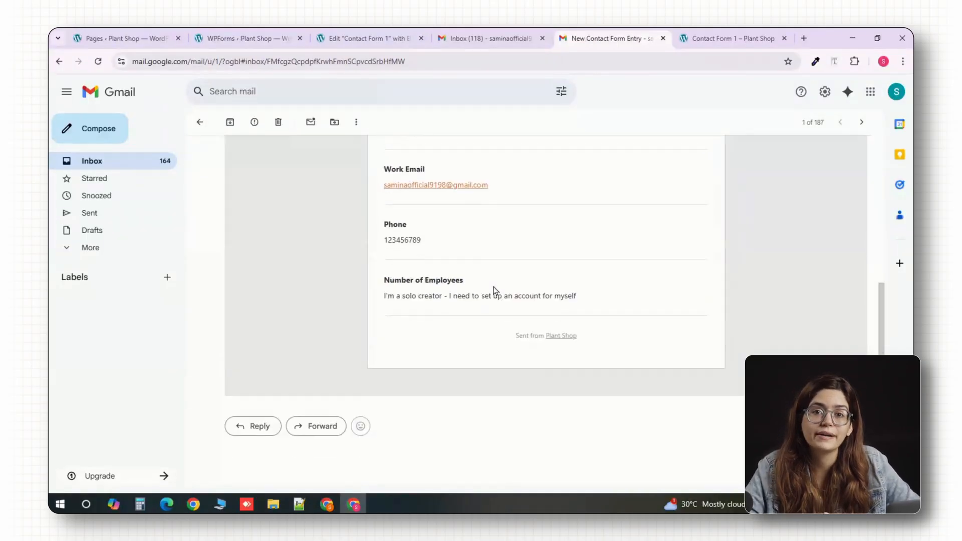
pyautogui.scroll(3, 495, 291)
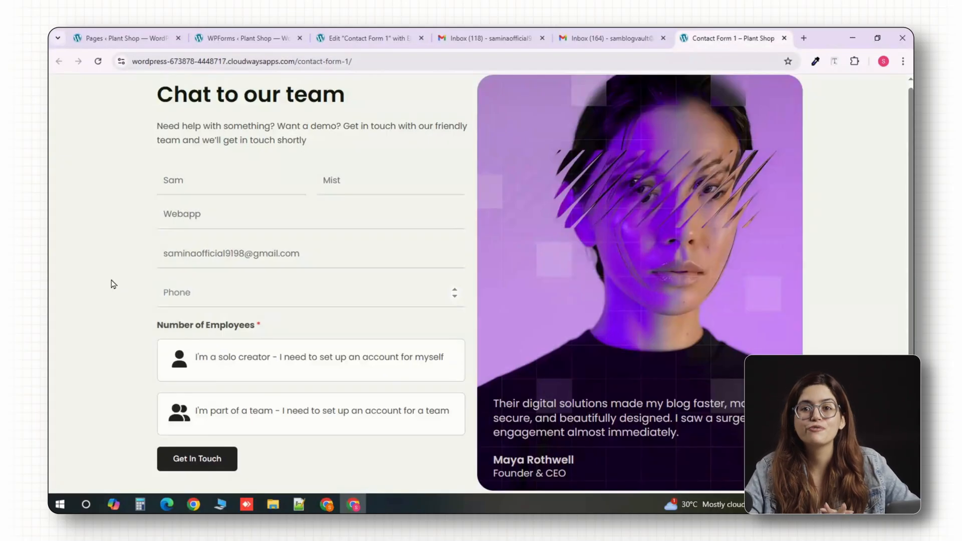
# Step: Fill in the test form's phone number, and review the submitted field values in Gmail's New Contact Form Entry email
pyautogui.write('1')
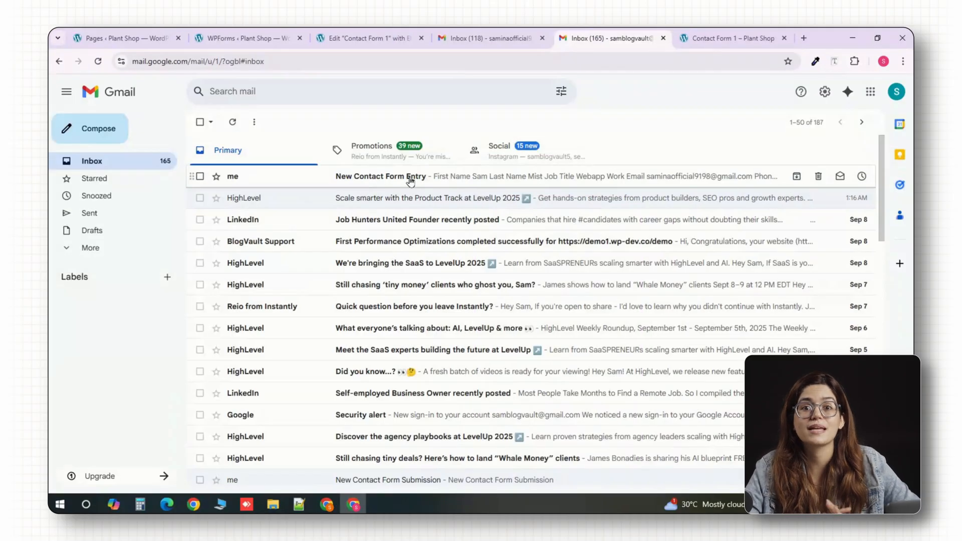
pyautogui.click(410, 181)
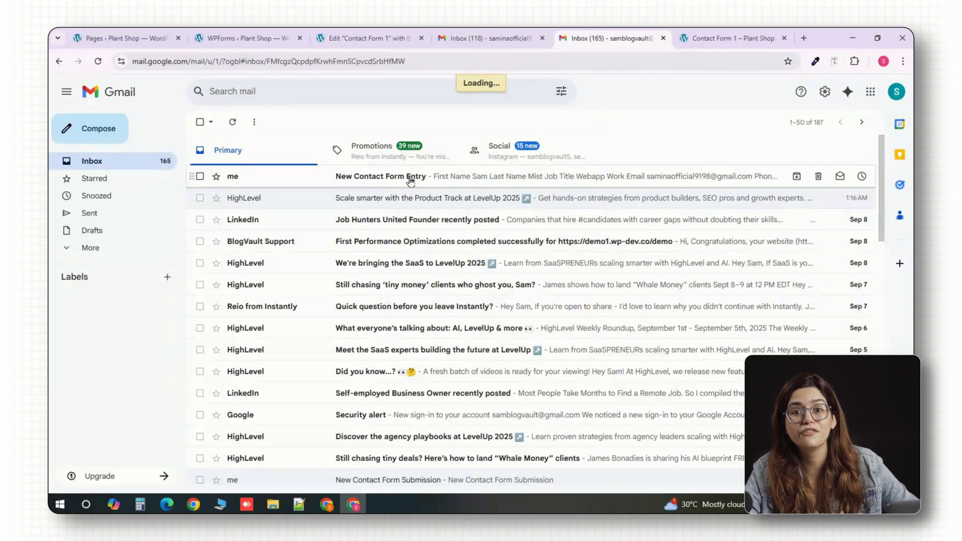
pyautogui.scroll(-5, 491, 288)
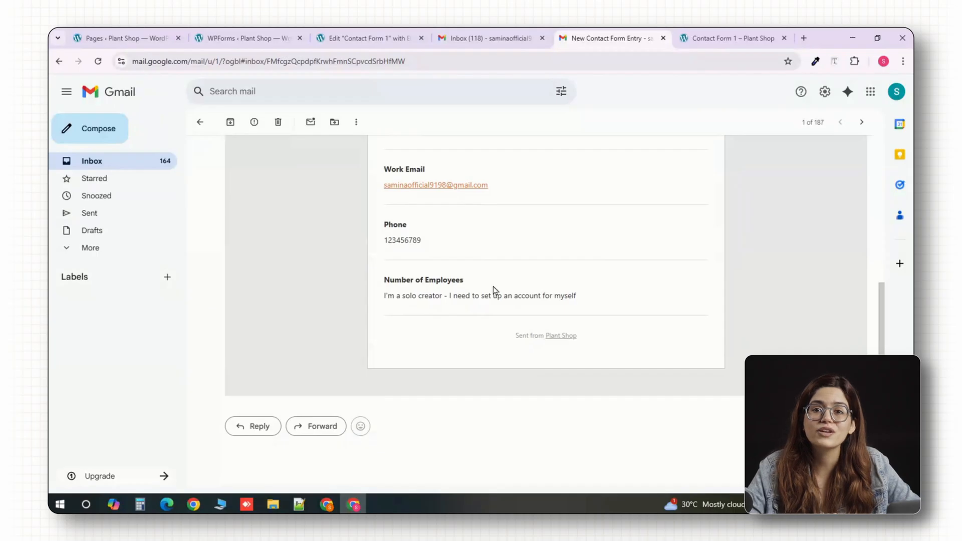
pyautogui.scroll(3, 493, 290)
pyautogui.scroll(2, 495, 291)
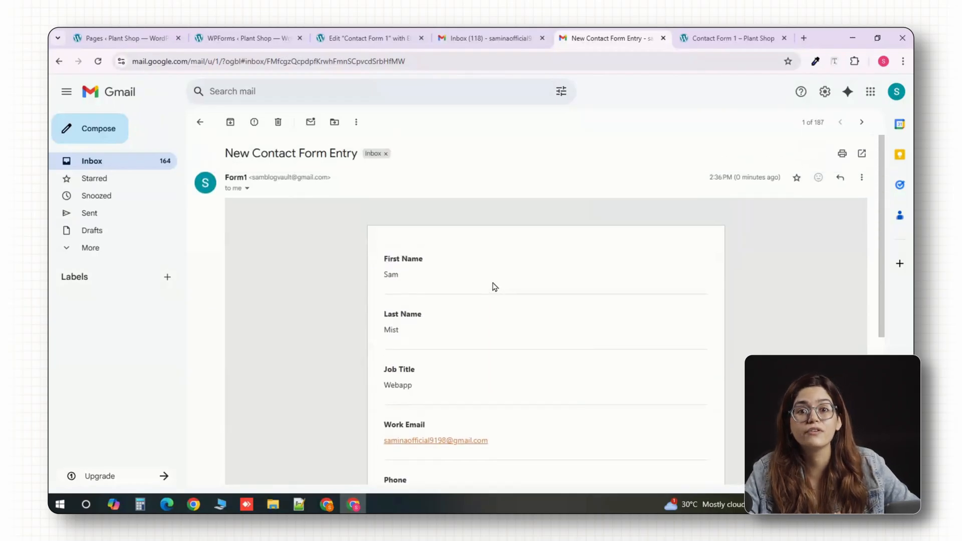